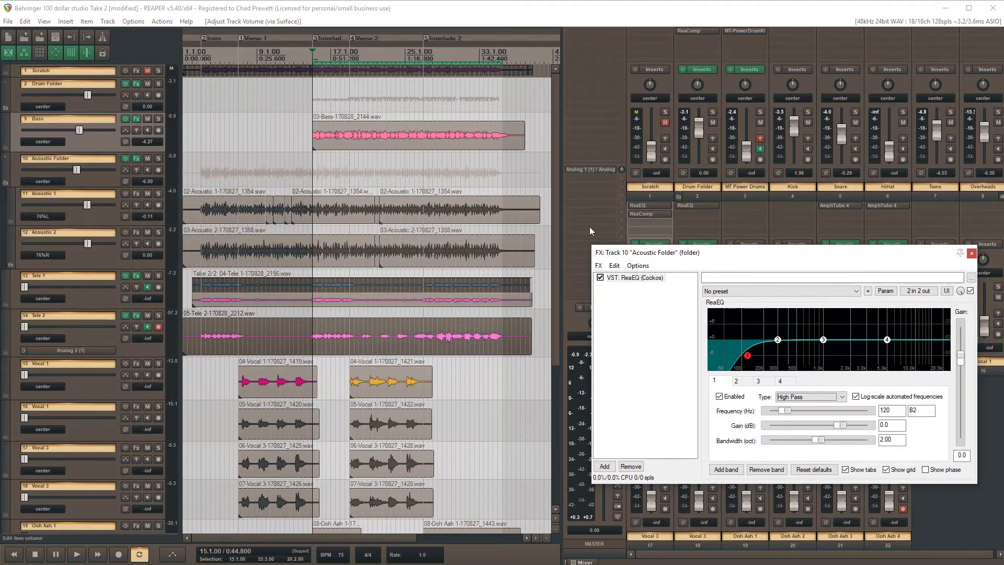
# Close the Acoustic Folder EQ window, select the Tele 1 track and solo it with F6.
pyautogui.click(972, 255)
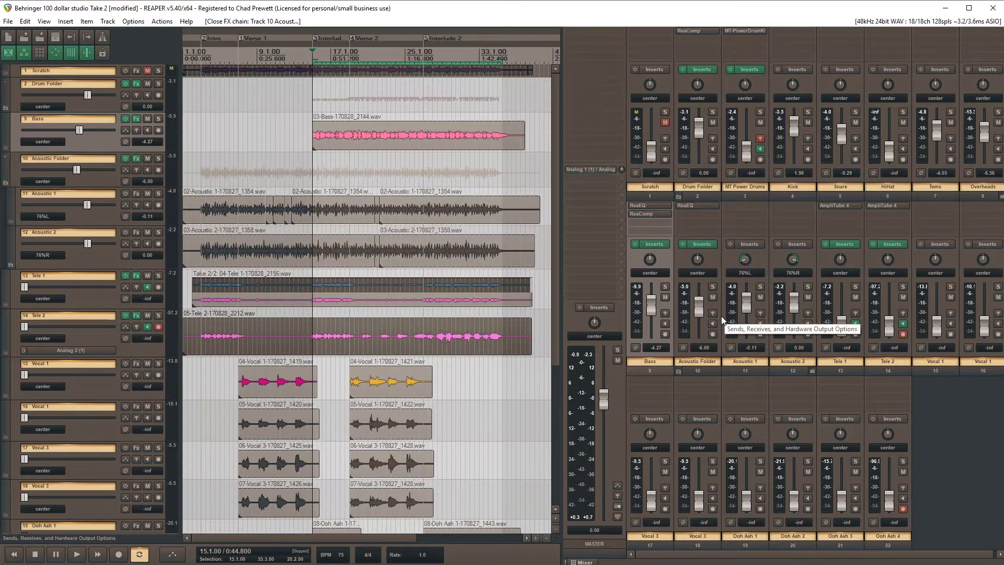
pyautogui.click(838, 203)
pyautogui.click(842, 363)
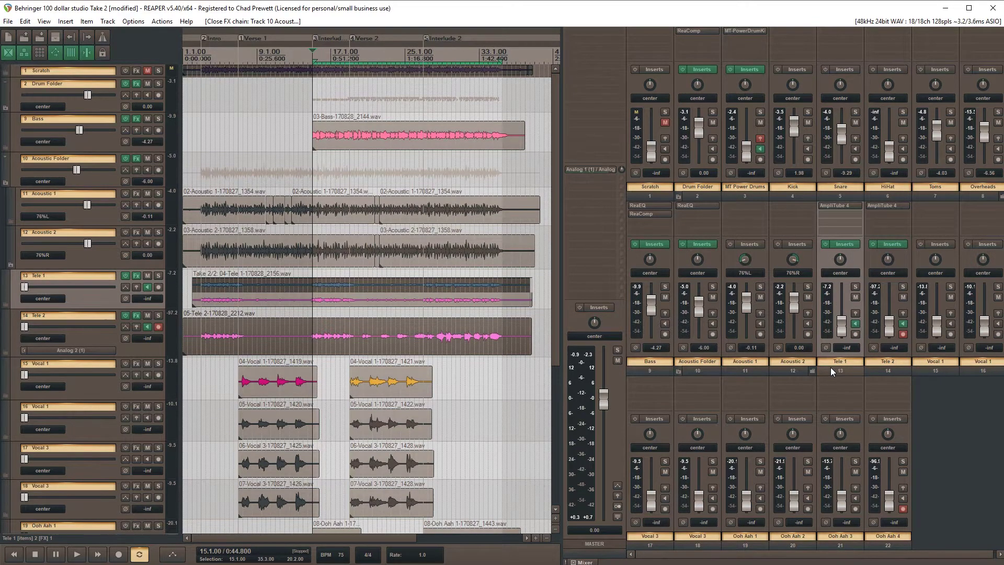
pyautogui.press('F6')
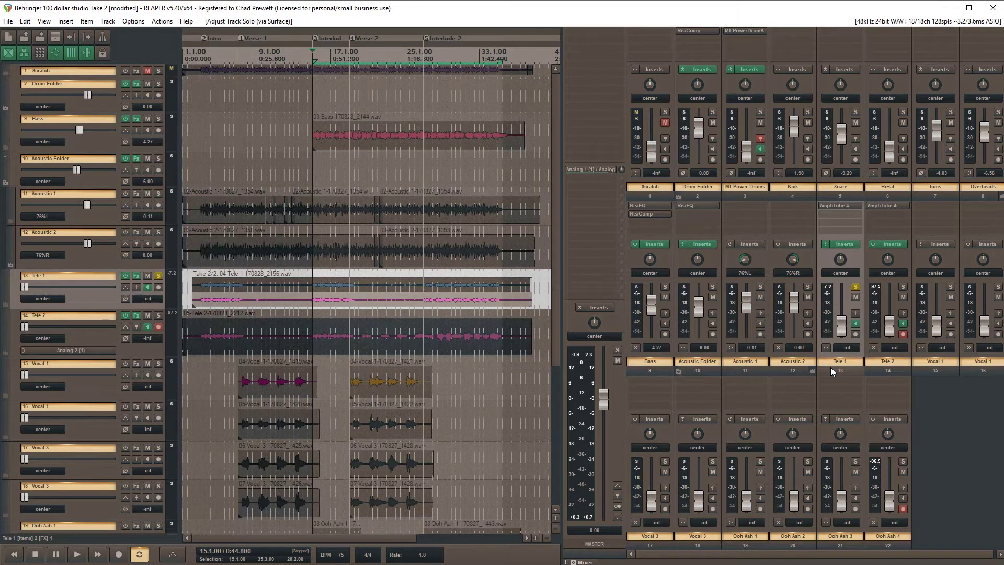
# Play and stop the soloed Tele 1, then bring up its AmpliTube 4 plugin.
pyautogui.press('space')
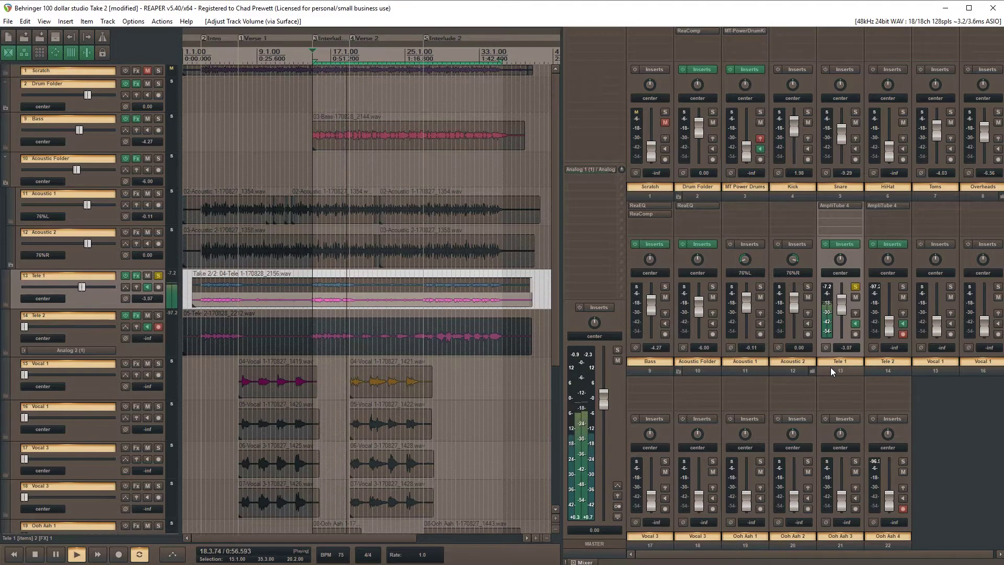
pyautogui.press('space')
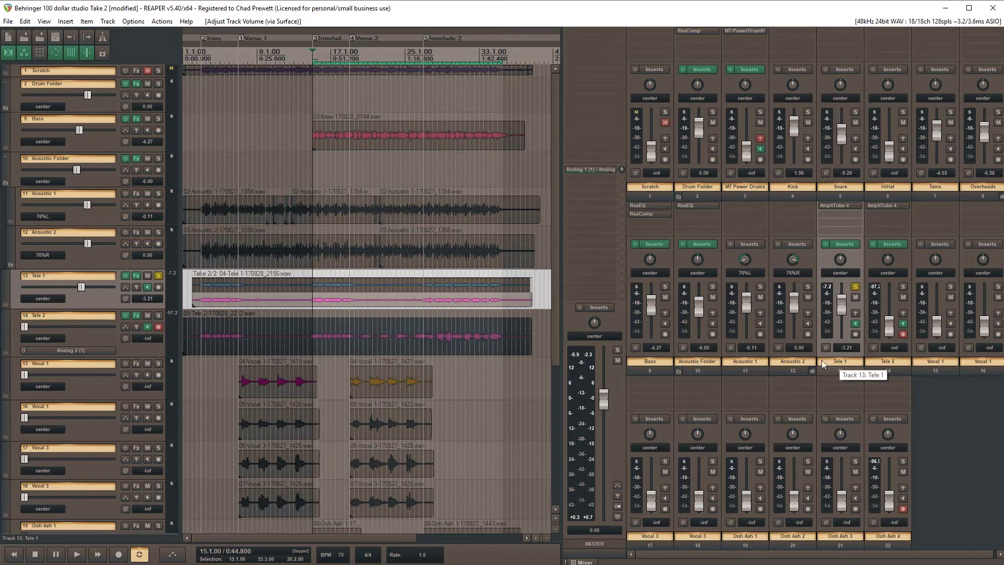
pyautogui.click(838, 205)
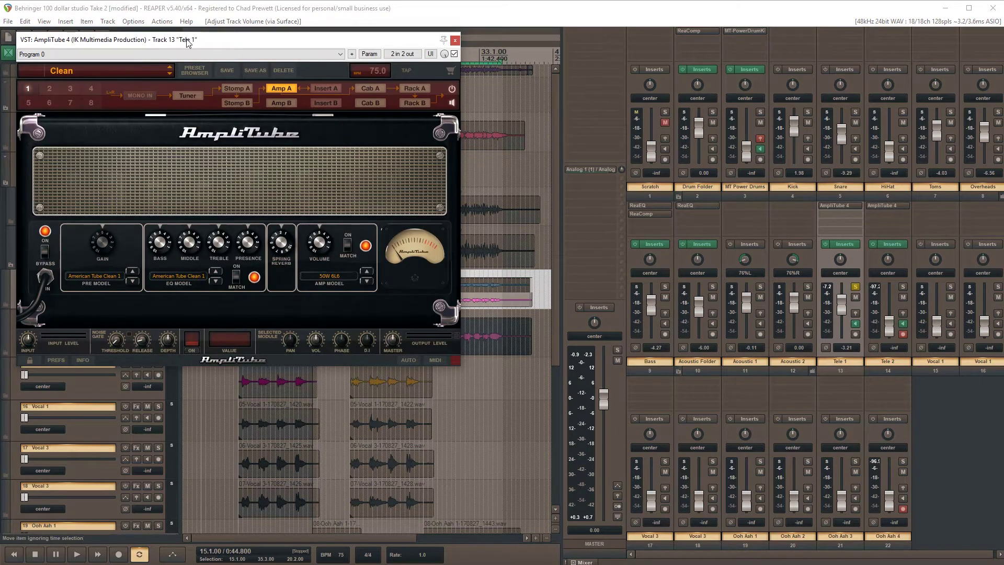
# Move the AmpliTube 4 window to the right and show the stomp pedals with the Opto Tremolo.
pyautogui.moveTo(188, 43); pyautogui.dragTo(659, 61)
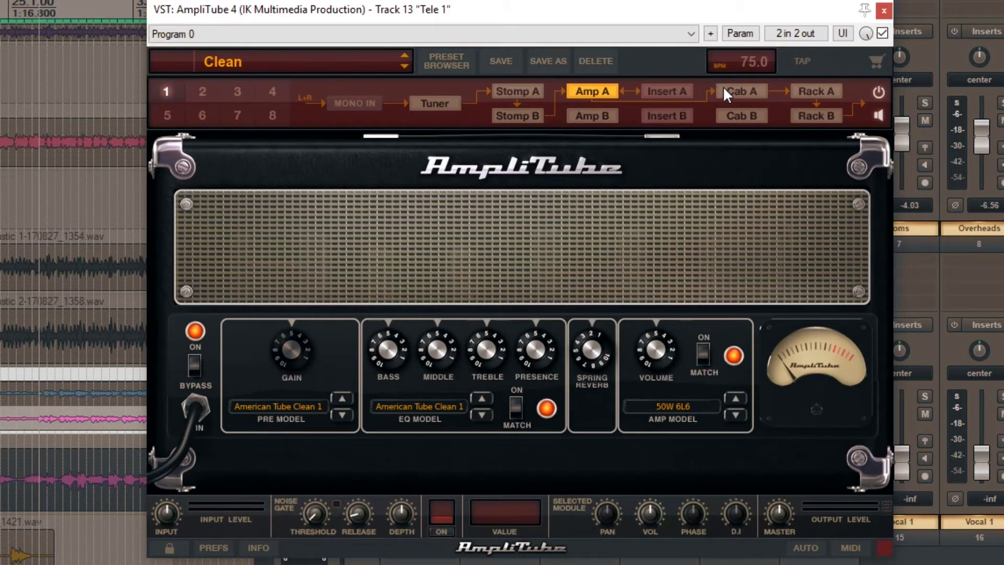
pyautogui.click(518, 88)
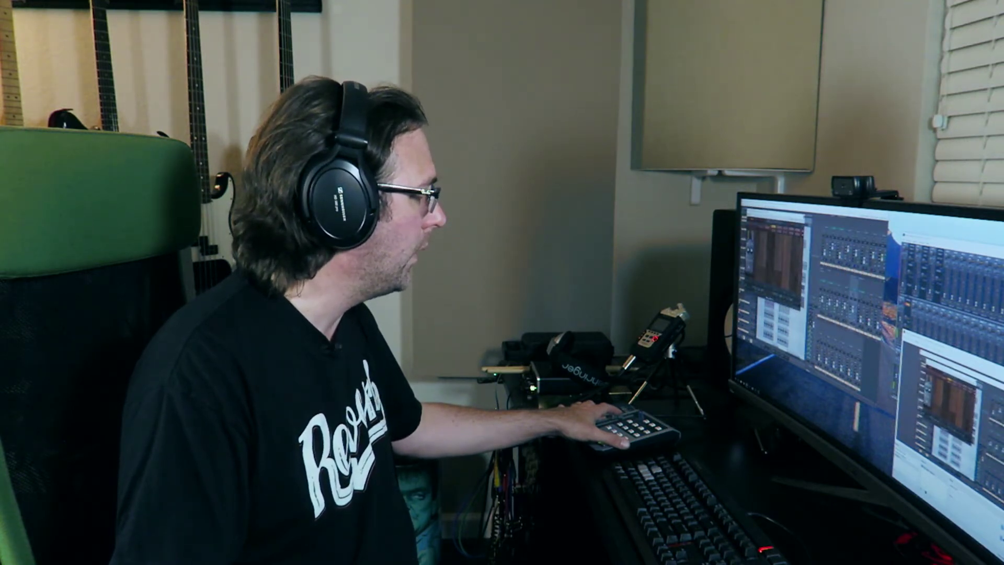
# Press F3 to switch the Tele 1 effect window to a different plugin screen.
pyautogui.press('F3')
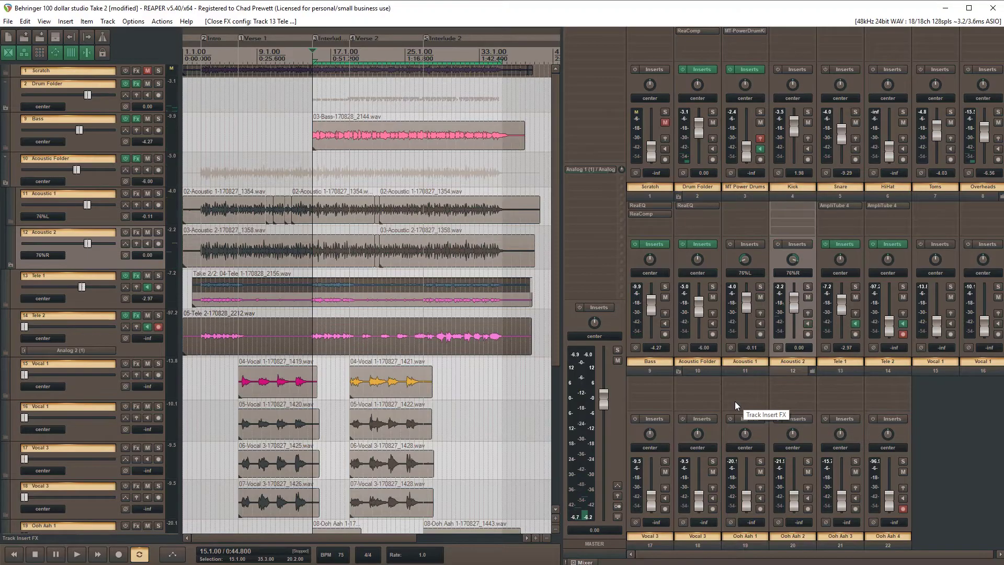
# Reset the Acoustic 2, Acoustic 1 and Kick faders to 0.00 dB and start playback.
pyautogui.click(735, 400)
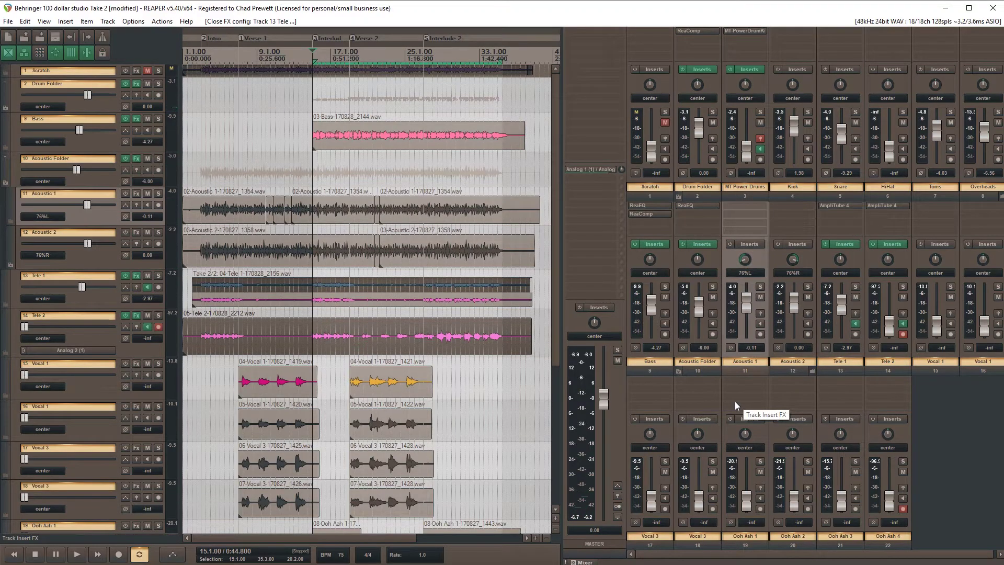
pyautogui.press('Down')
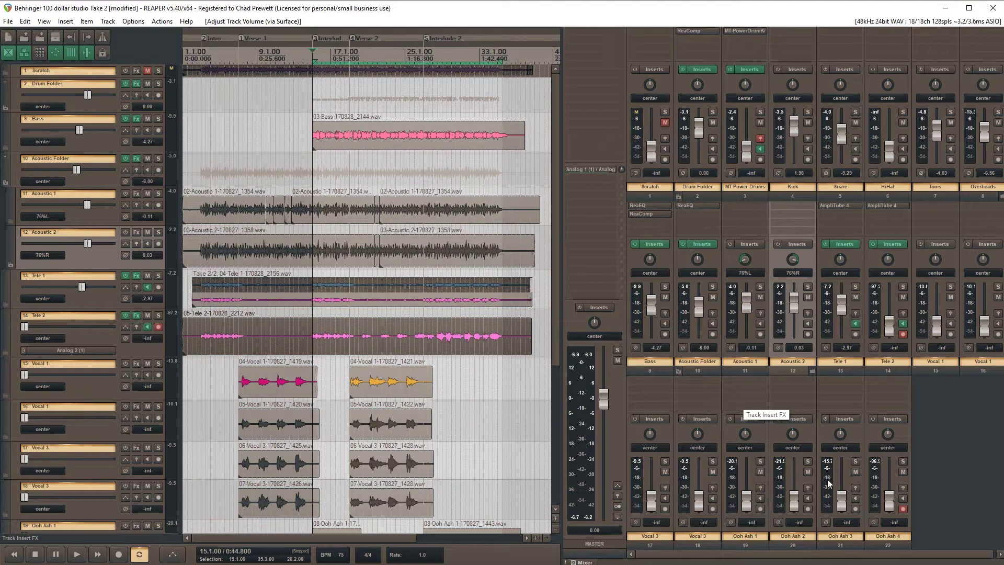
pyautogui.doubleClick(794, 300)
pyautogui.doubleClick(745, 304)
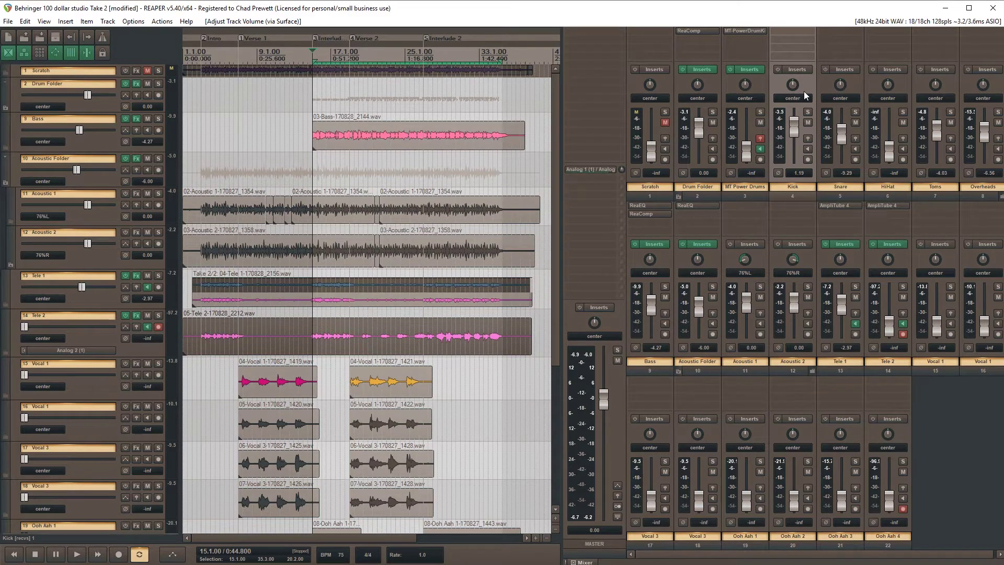
pyautogui.doubleClick(793, 124)
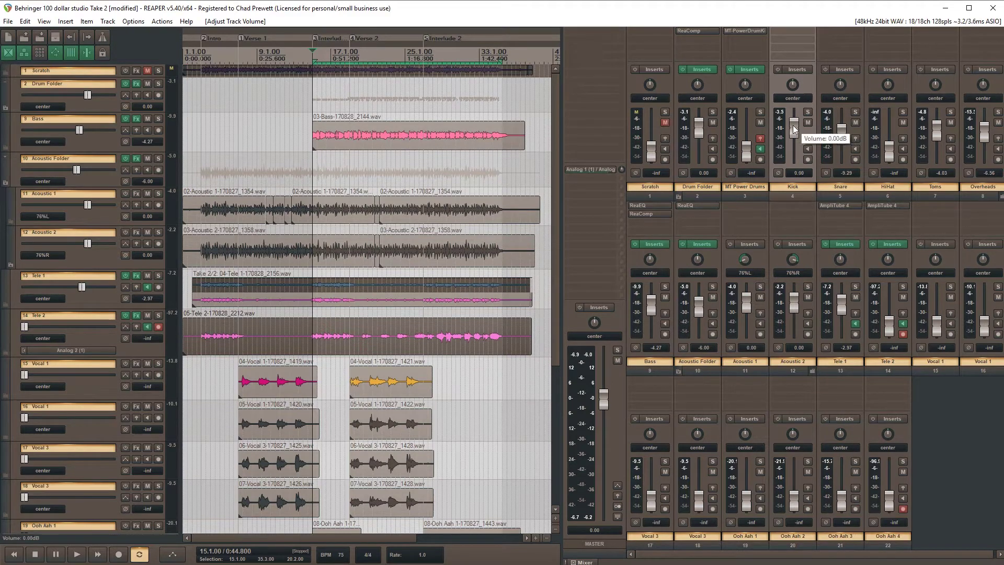
pyautogui.press('space')
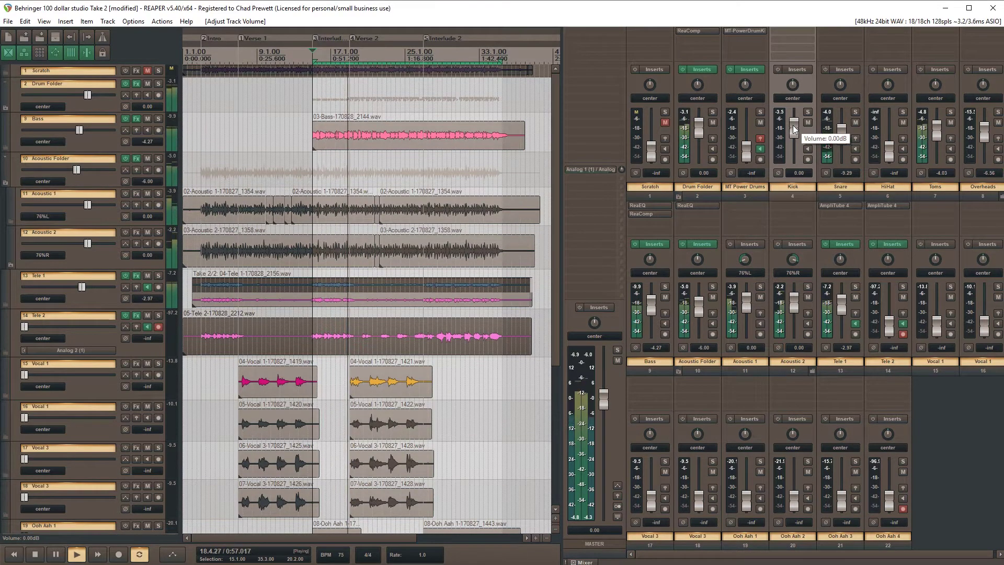
# Stop playback, step the selection down from Kick to Tele 1, and resume playing.
pyautogui.press('space')
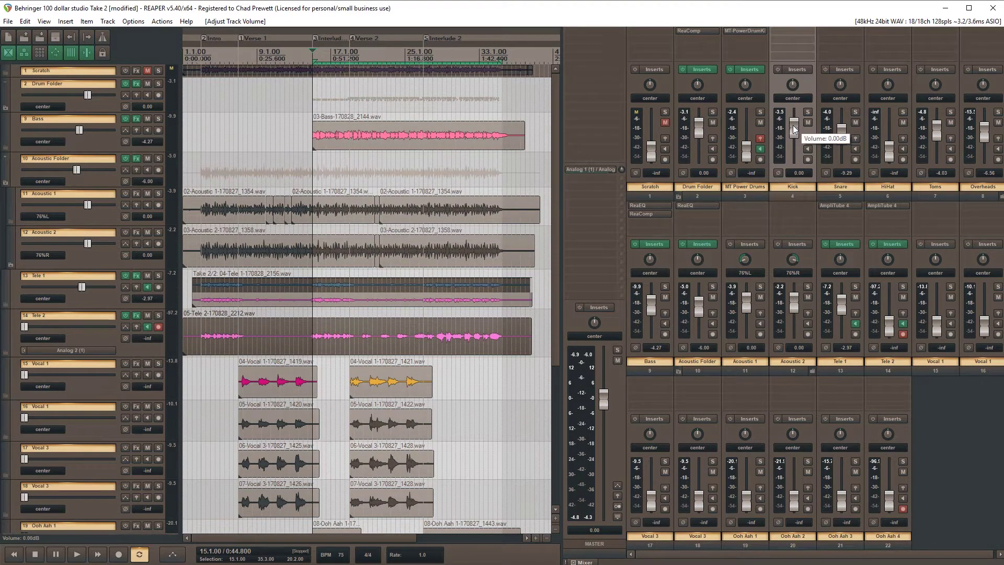
pyautogui.press('Down')
pyautogui.press('Down')
pyautogui.press('Down')
pyautogui.press('Down')
pyautogui.press('Down')
pyautogui.press('Down')
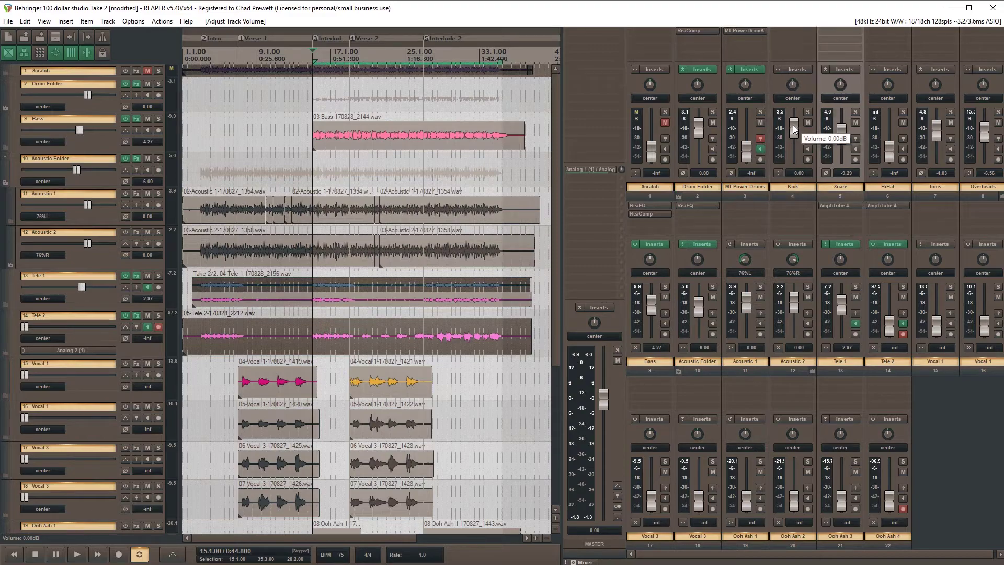
pyautogui.press('Down')
pyautogui.press('Down')
pyautogui.press('Down')
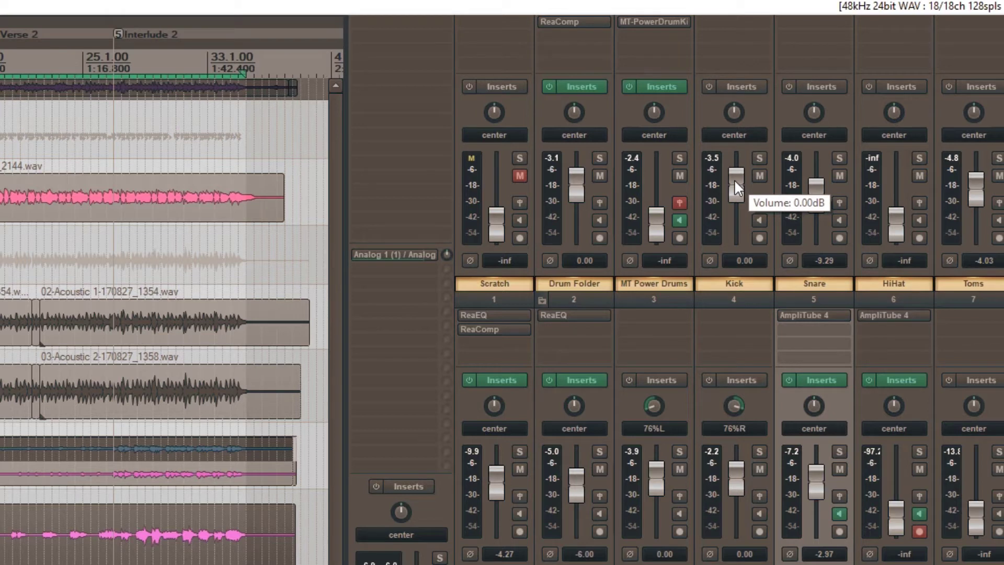
pyautogui.press('space')
# Move the track selection down to Tele 2.
pyautogui.press('Down')
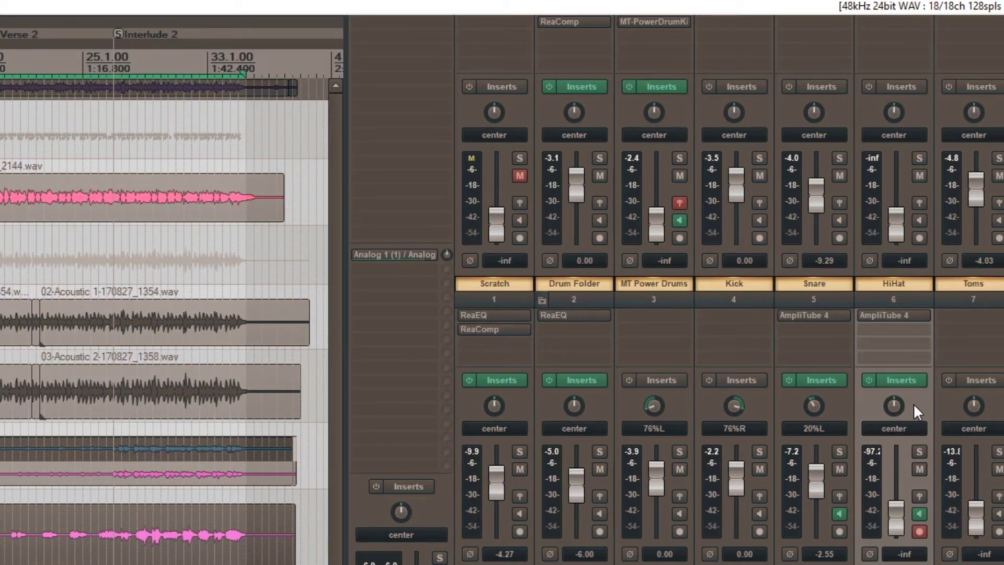
# Open Tele 2's AmpliTube 4, widen its window and view the stomp pedal section.
pyautogui.click(880, 316)
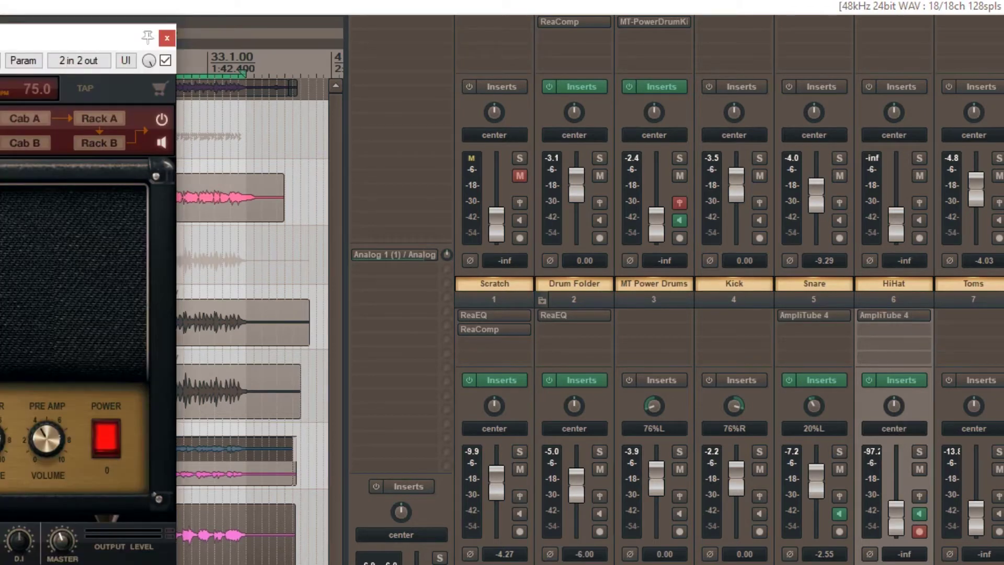
pyautogui.moveTo(78, 38); pyautogui.dragTo(322, 38)
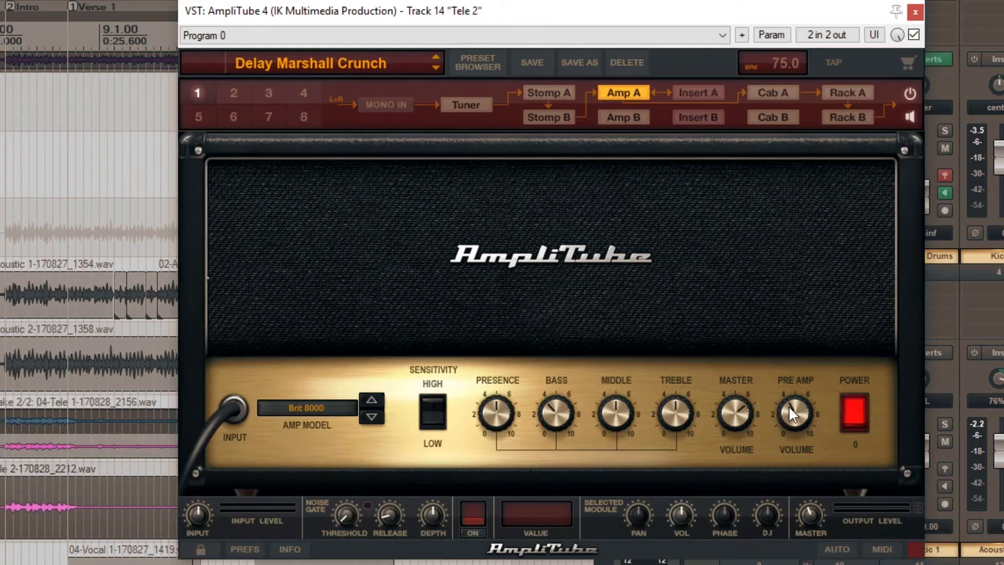
pyautogui.click(549, 94)
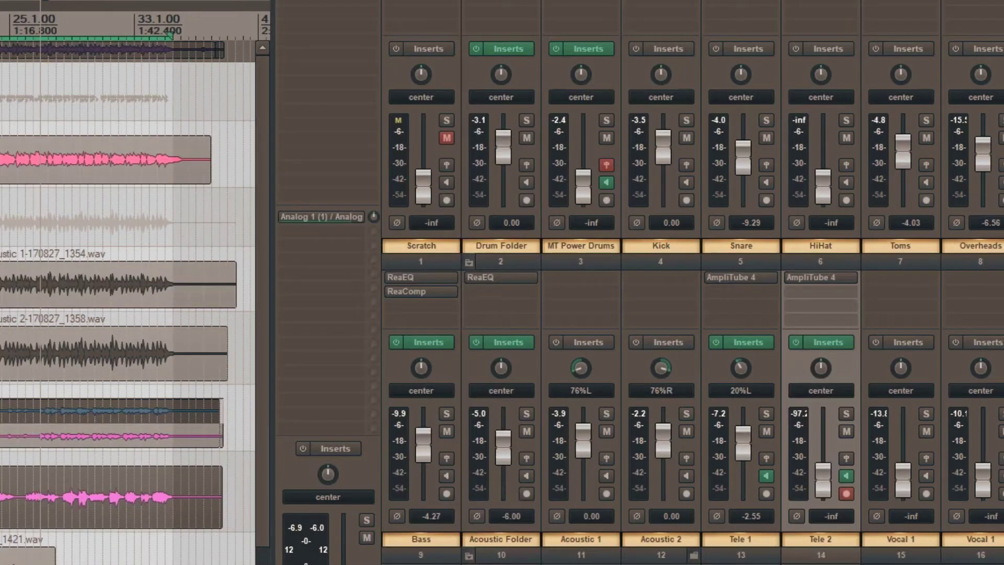
# Solo Tele 2, raise its fader from silence and pan it 80% right.
pyautogui.click(846, 414)
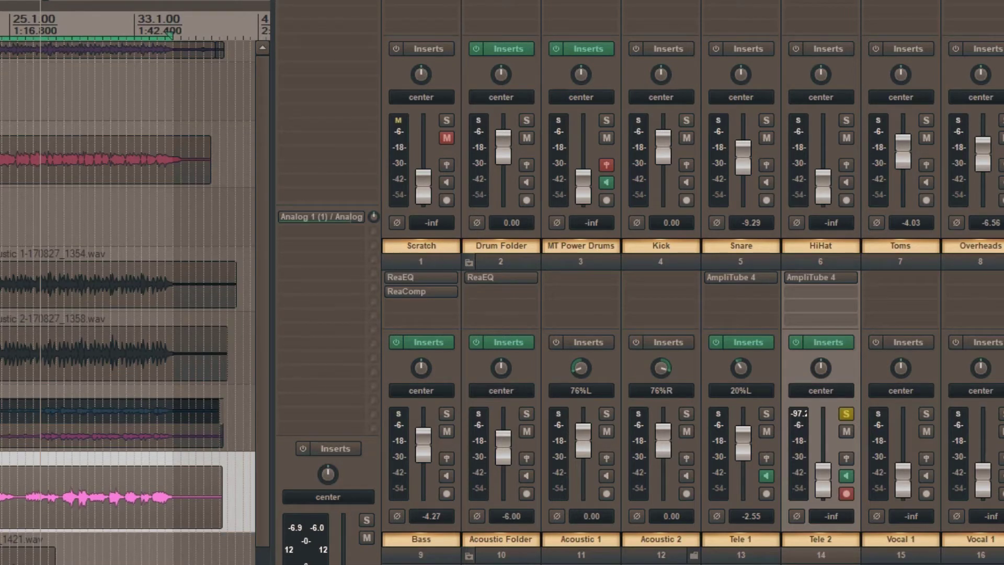
pyautogui.moveTo(823, 480); pyautogui.dragTo(822, 448)
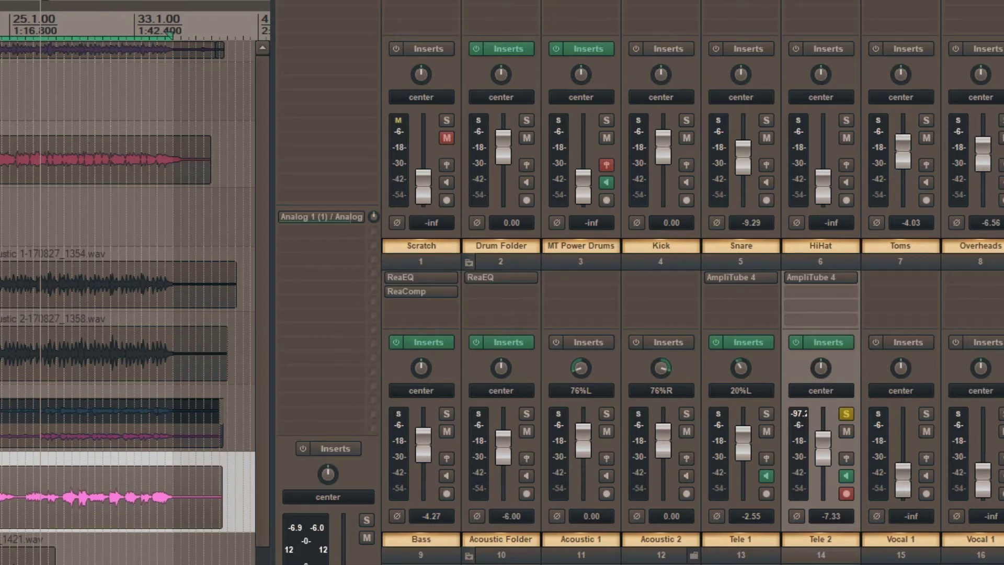
pyautogui.moveTo(820, 368); pyautogui.dragTo(820, 355)
pyautogui.moveTo(821, 355); pyautogui.dragTo(820, 354)
# Unsolo Tele 2 and settle its fader at about -19 dB in the full mix.
pyautogui.moveTo(822, 448); pyautogui.dragTo(822, 469)
pyautogui.click(846, 414)
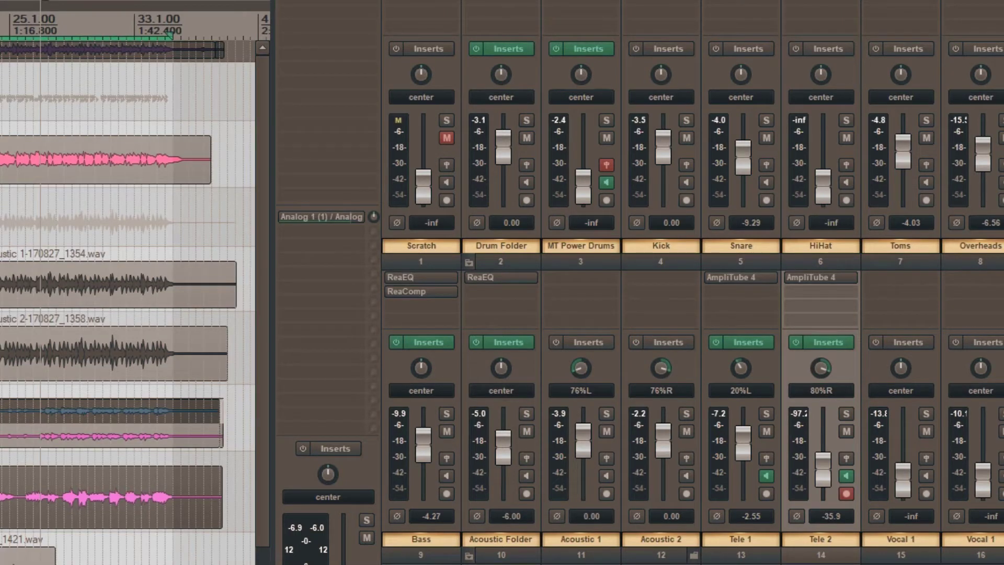
pyautogui.moveTo(823, 469); pyautogui.dragTo(823, 459)
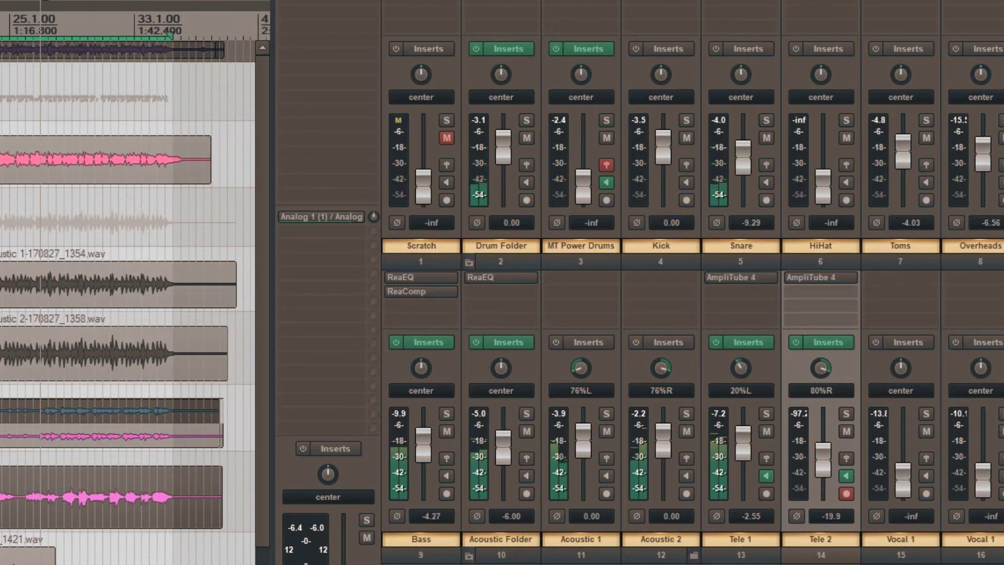
pyautogui.moveTo(823, 459); pyautogui.dragTo(823, 459)
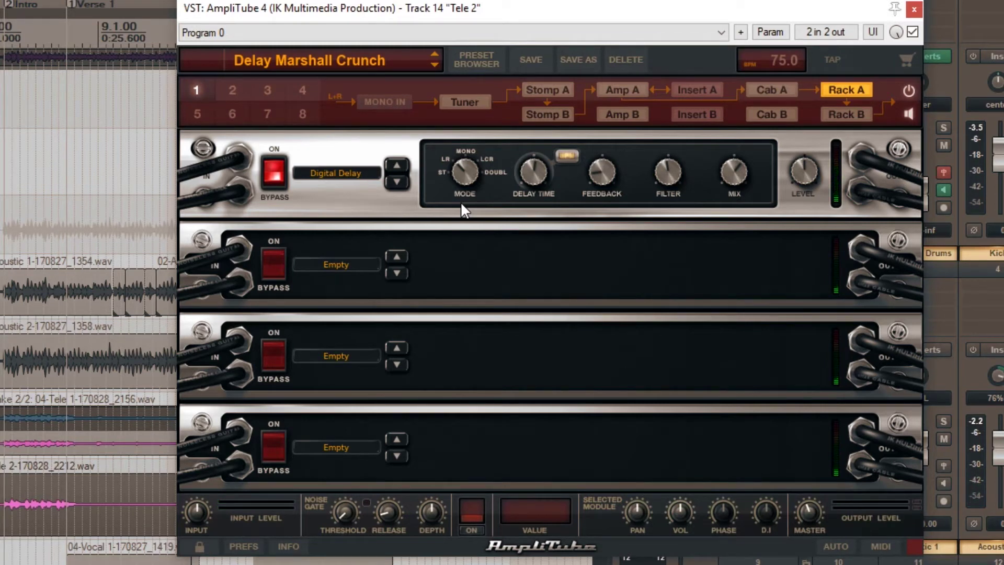
# Stop playback and set the Digital Delay mode toward mono, mix to 56%, feedback to 7%.
pyautogui.press('space')
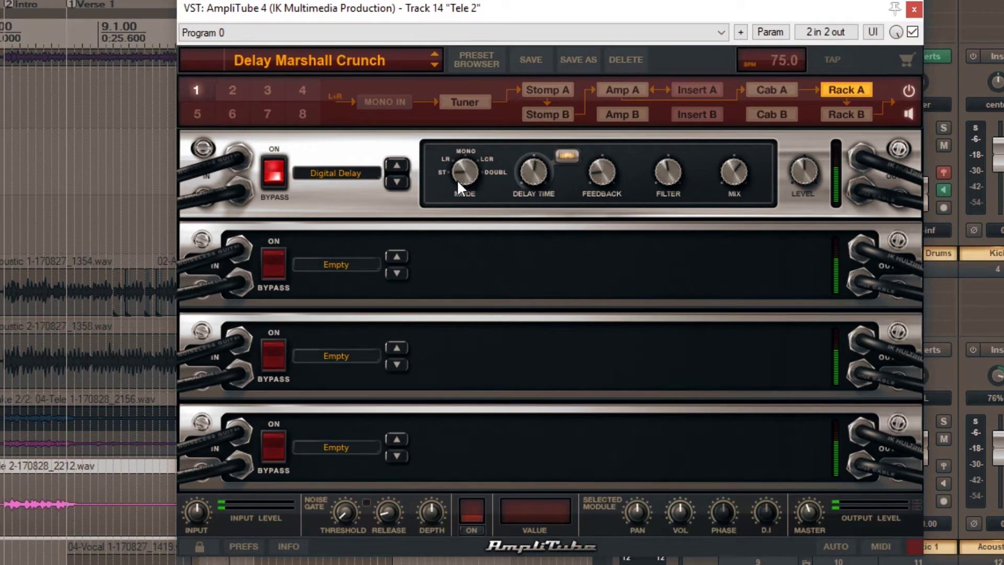
pyautogui.moveTo(461, 177); pyautogui.dragTo(465, 132)
pyautogui.moveTo(727, 171); pyautogui.dragTo(726, 184)
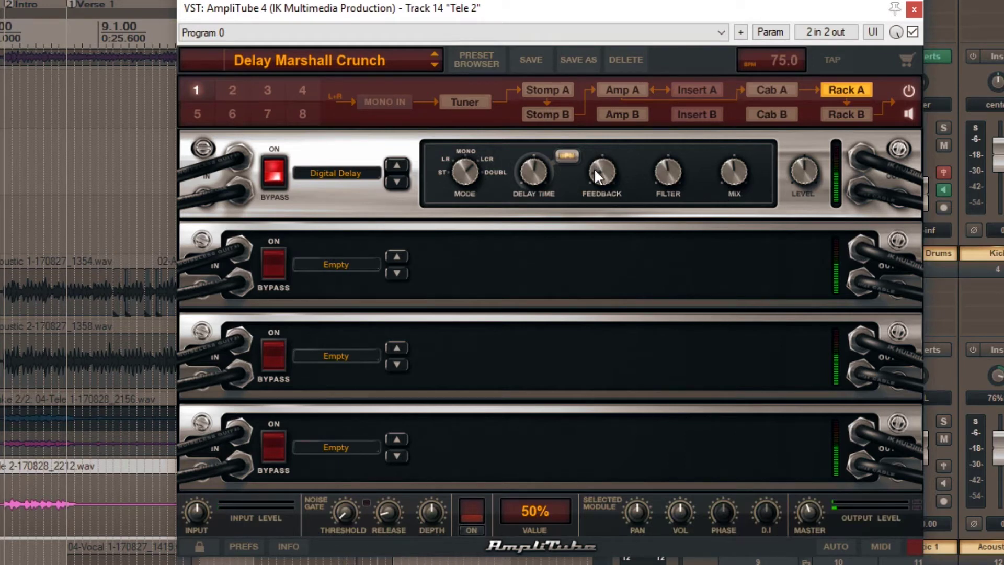
pyautogui.scroll(-10, 595, 169)
pyautogui.moveTo(595, 172); pyautogui.dragTo(597, 177)
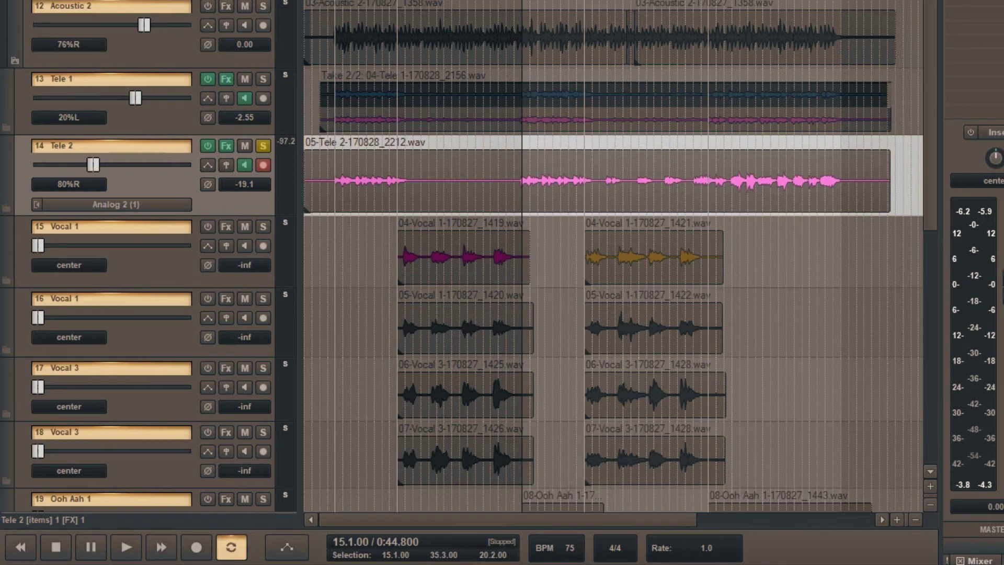
# Scroll the track list down to the Ooh Aah vocals and track 23, Plate Reverb.
pyautogui.scroll(-6, 611, 256)
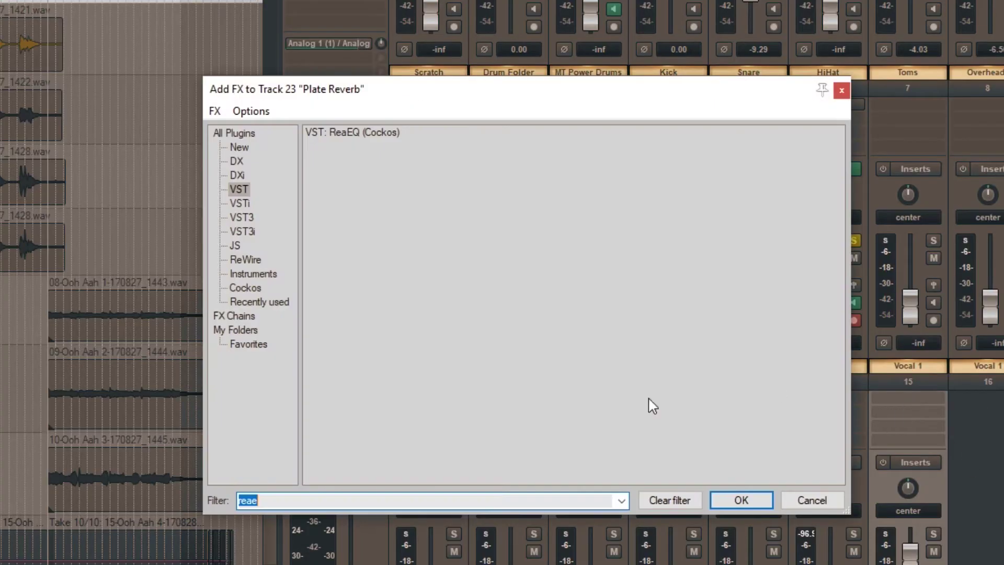
# Filter the FX browser for 'lexi', insert Lexicon MPXReverb, and center its window.
pyautogui.write('lexi')
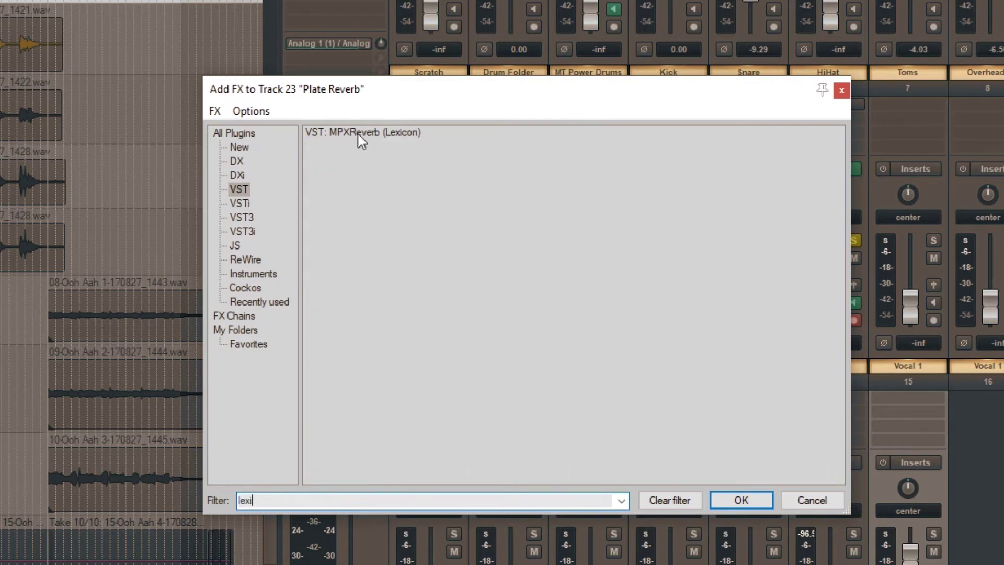
pyautogui.doubleClick(399, 137)
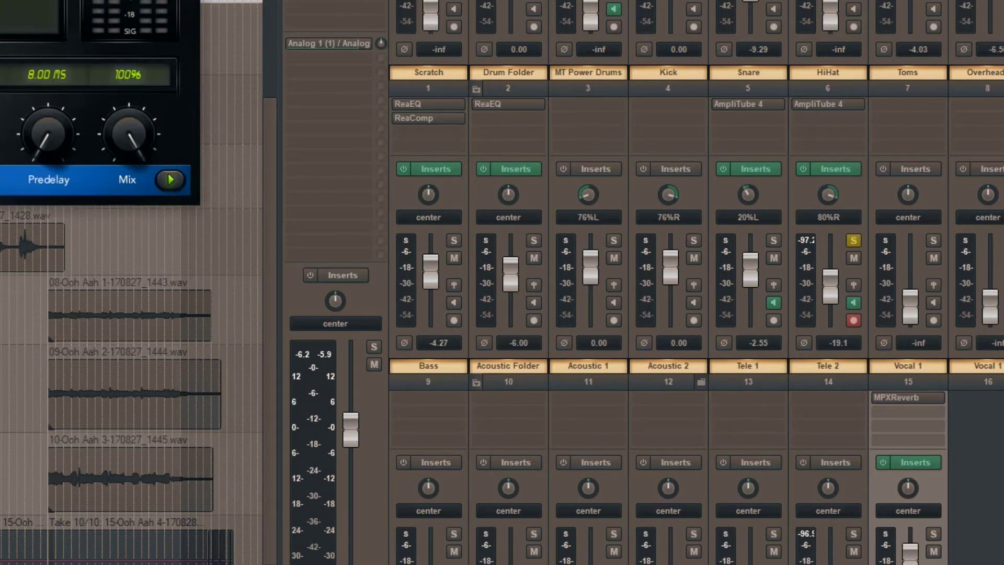
pyautogui.moveTo(0, 0); pyautogui.dragTo(525, 215)
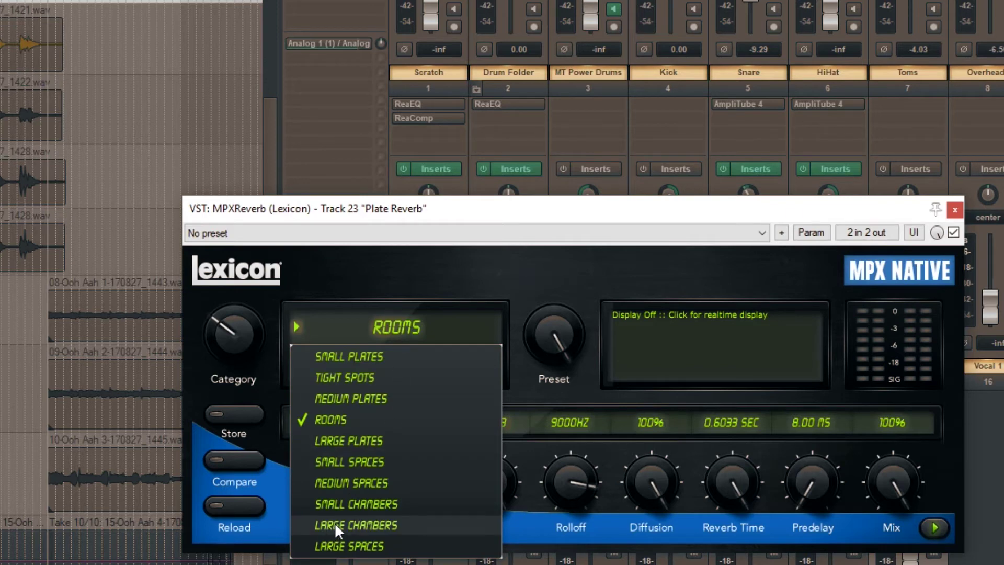
# Load MPXReverb's LARGE VOCAL PLATE preset from the LARGE PLATES category.
pyautogui.click(345, 441)
pyautogui.click(404, 358)
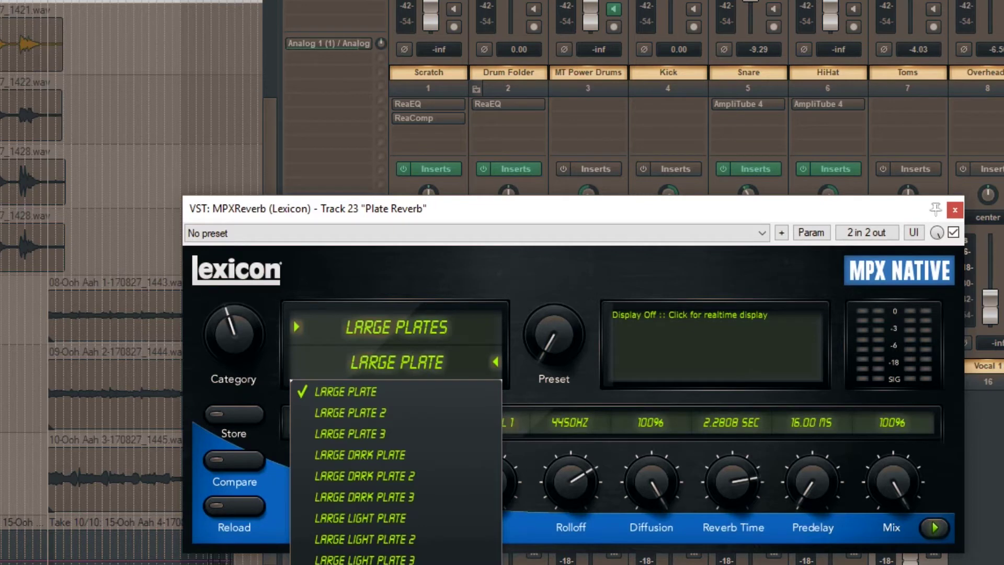
pyautogui.click(364, 563)
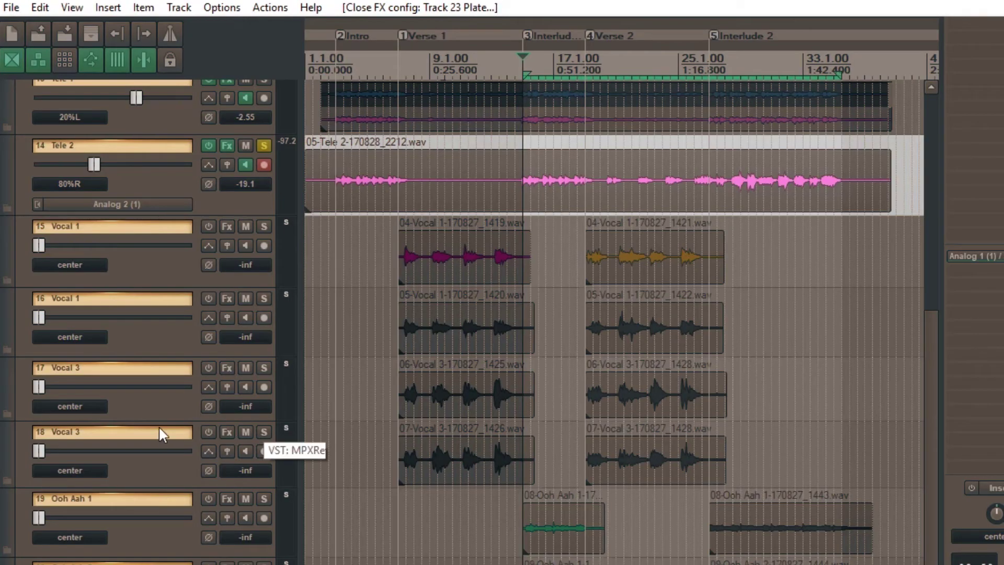
# Select the Tele 2 track.
pyautogui.click(149, 178)
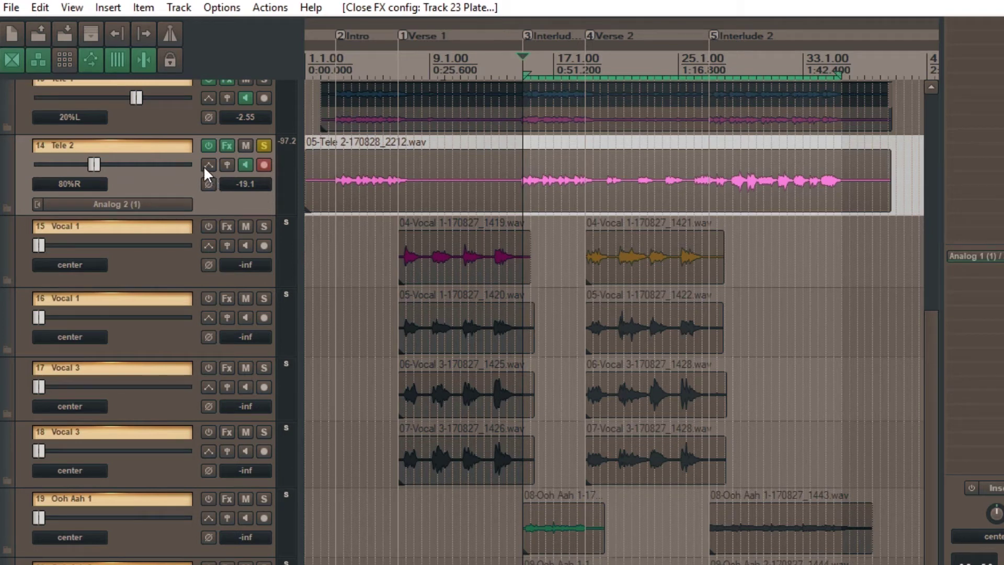
# Create a post-fader send from Tele 2 to track 23, Plate Reverb.
pyautogui.click(226, 165)
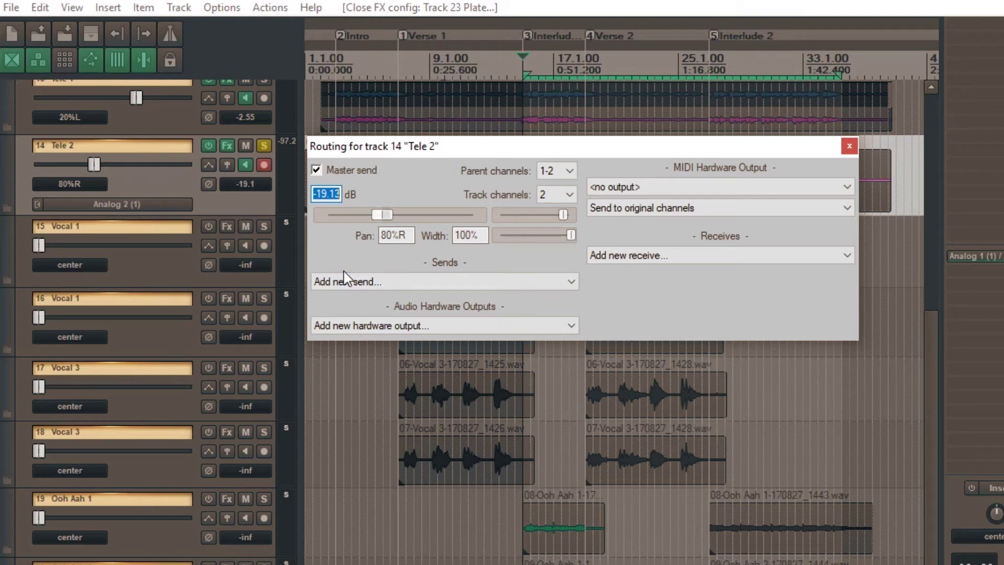
pyautogui.click(220, 198)
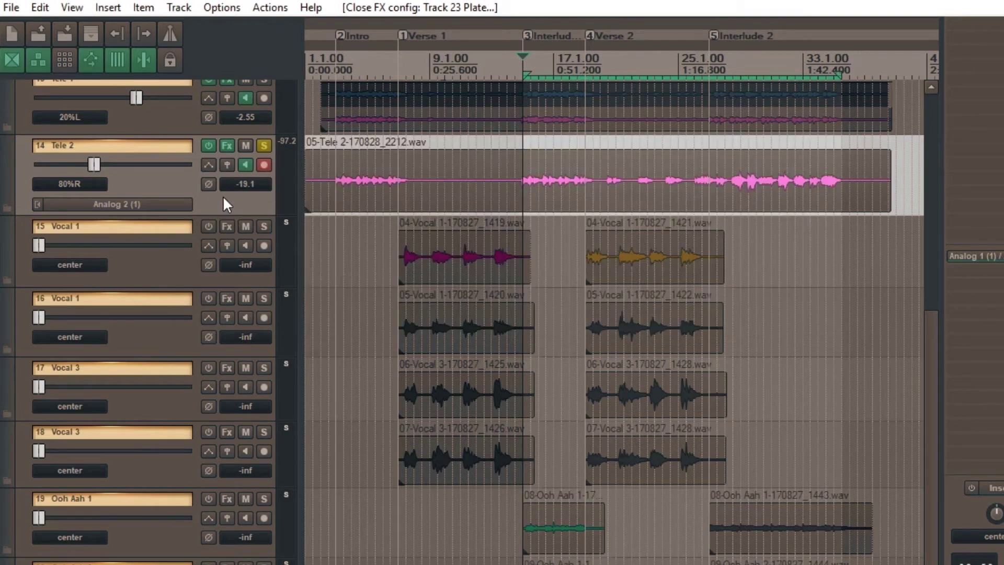
pyautogui.click(228, 163)
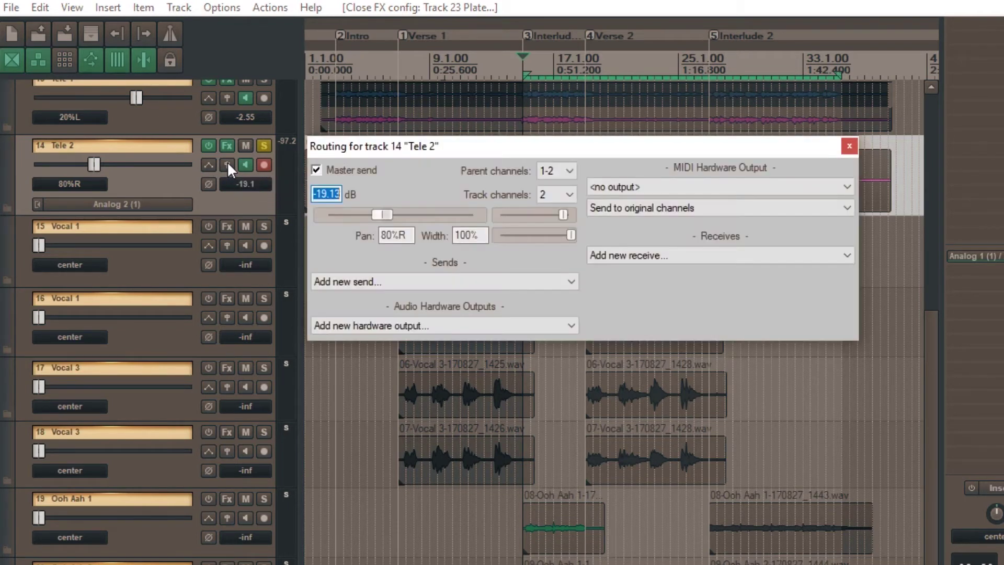
pyautogui.click(400, 285)
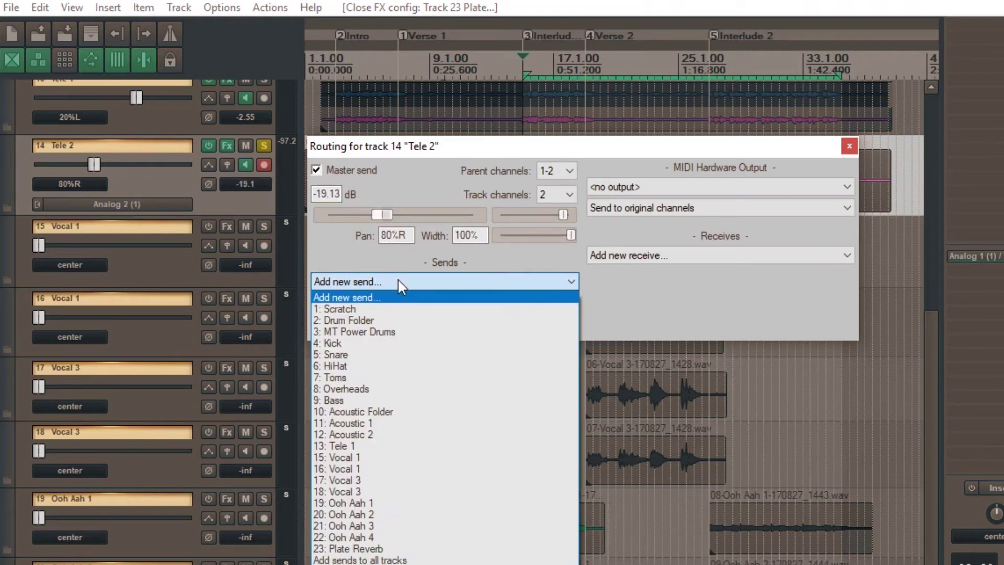
pyautogui.click(354, 548)
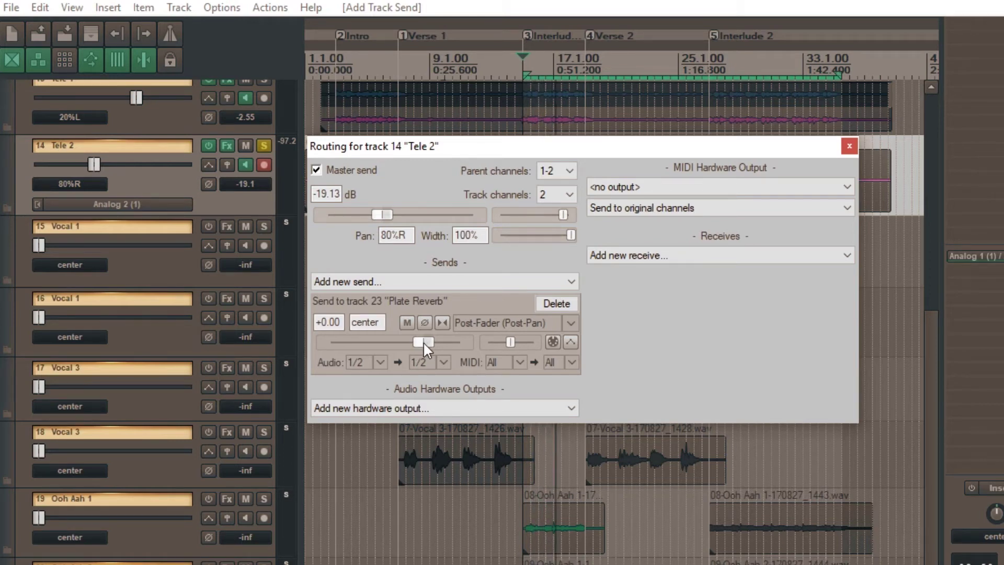
# Set Tele 2's Plate Reverb send level to -2.22 dB.
pyautogui.moveTo(422, 341); pyautogui.dragTo(306, 345)
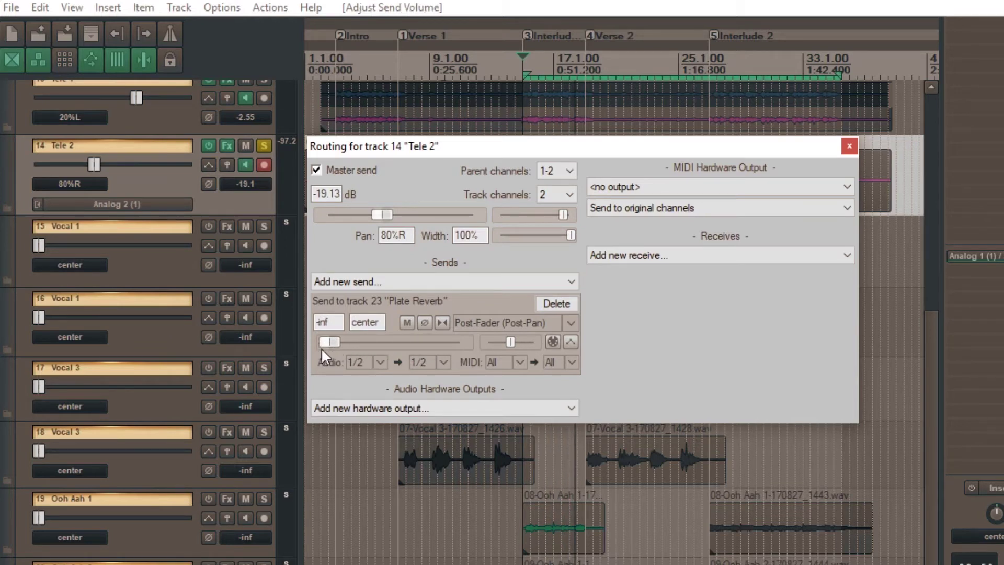
pyautogui.doubleClick(326, 339)
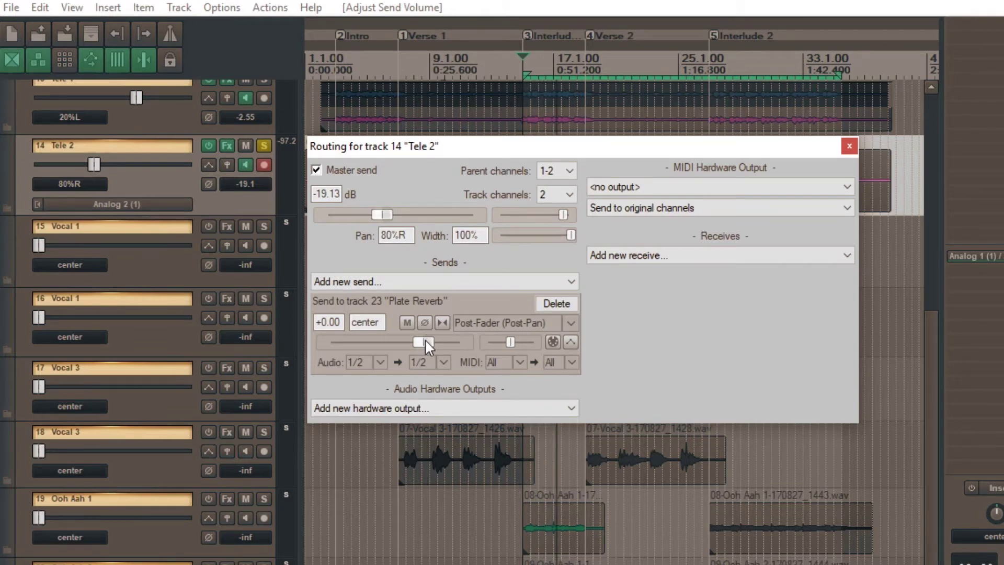
pyautogui.moveTo(424, 339); pyautogui.dragTo(419, 339)
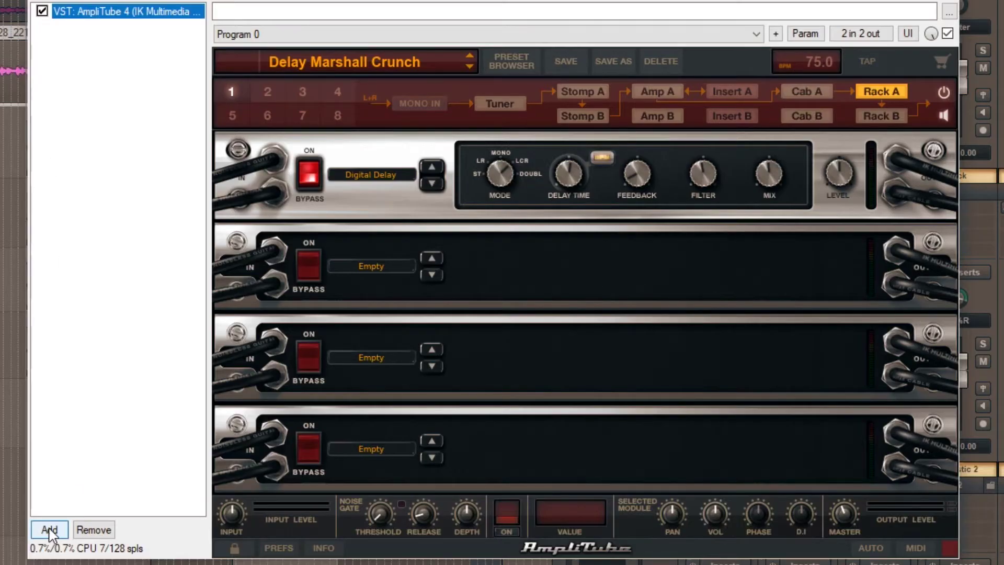
# Add ReaEQ to Tele 2's effects chain after AmpliTube 4.
pyautogui.click(49, 530)
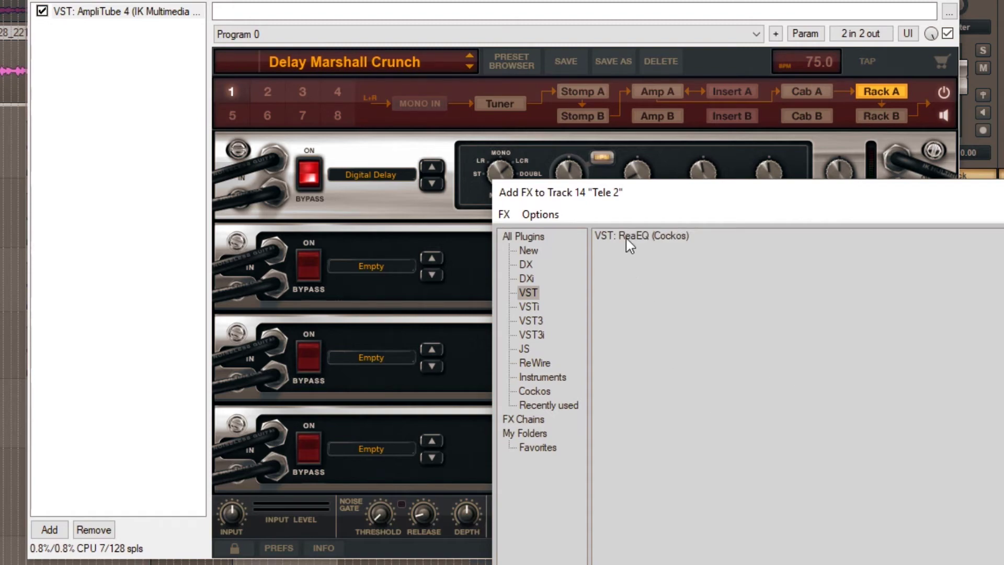
pyautogui.doubleClick(627, 236)
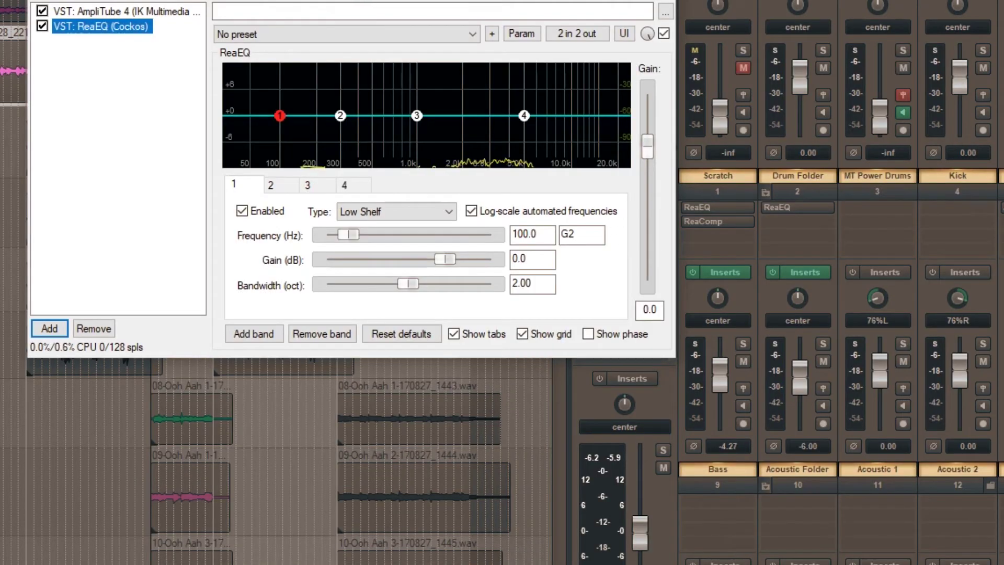
pyautogui.moveTo(355, 1); pyautogui.dragTo(932, 296)
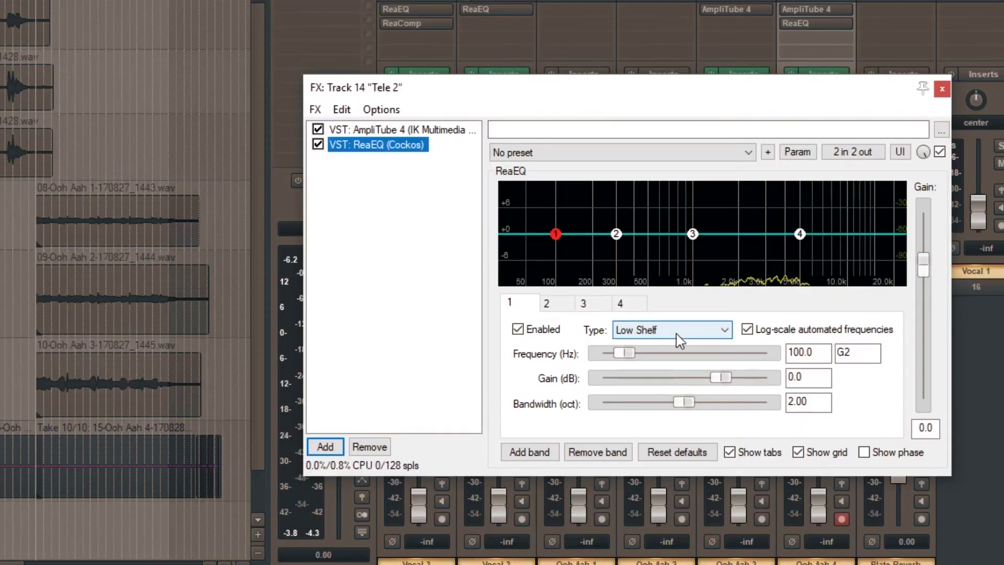
# Make ReaEQ band 1 a high-pass filter and raise its cutoff.
pyautogui.click(977, 529)
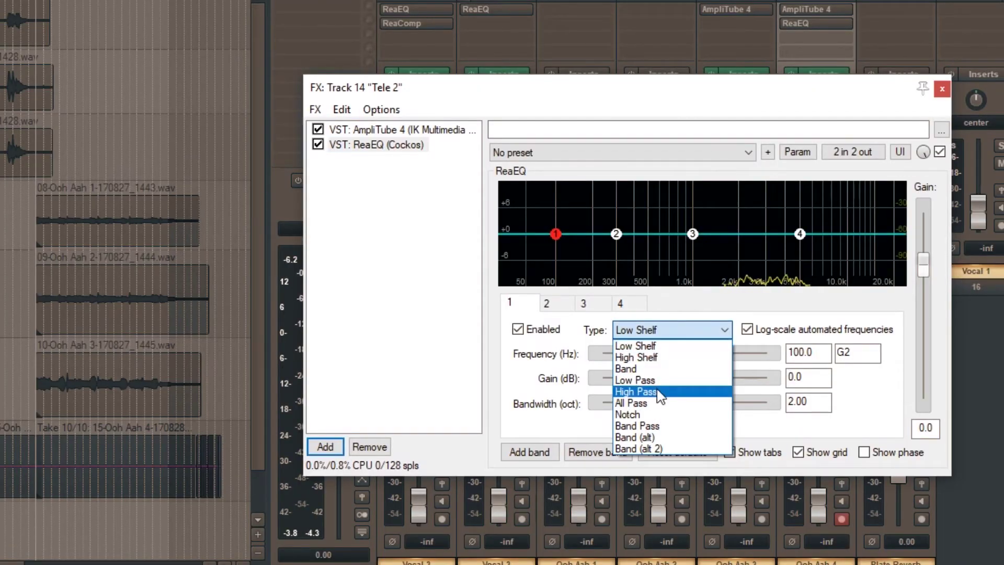
pyautogui.click(643, 391)
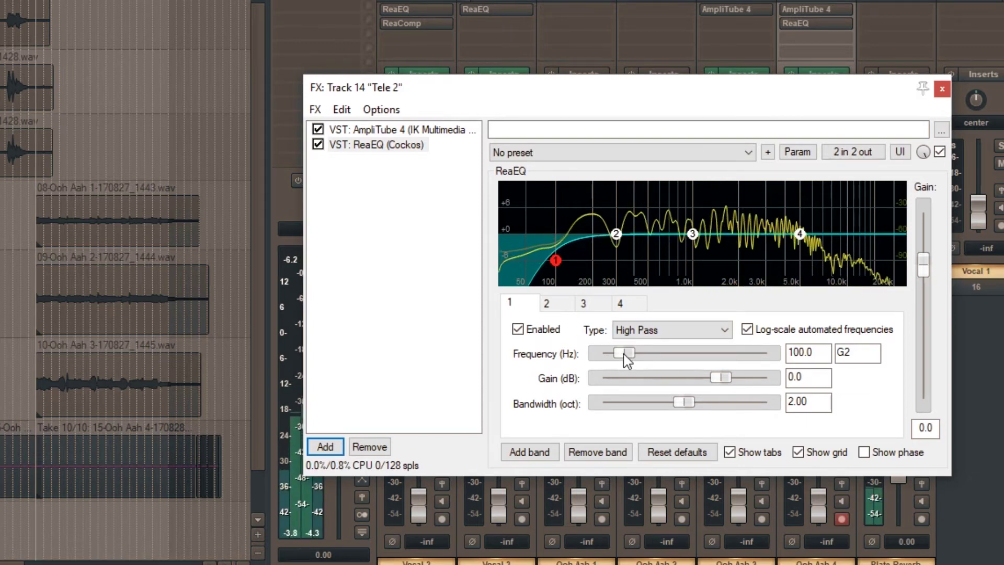
pyautogui.moveTo(626, 357); pyautogui.dragTo(656, 349)
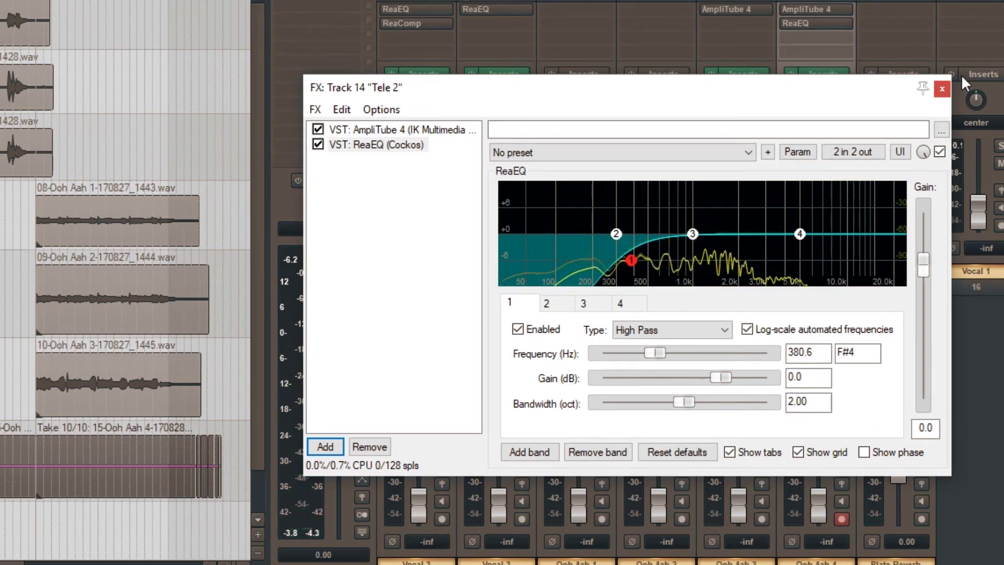
# Close Tele 2's effects window, leaving the high-pass near 380 Hz.
pyautogui.click(941, 88)
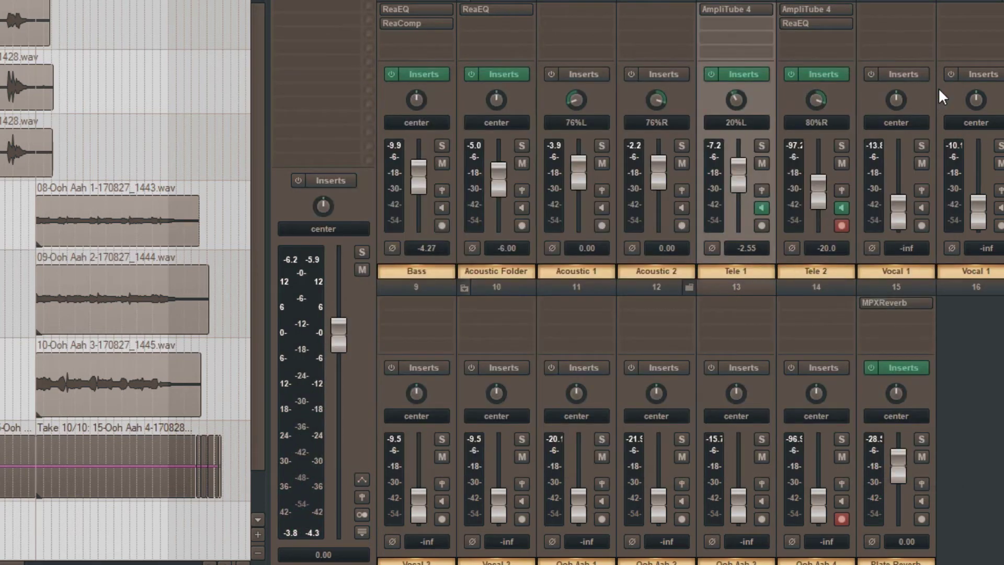
# Insert ReaEQ into an empty slot on Tele 1 and center its window.
pyautogui.doubleClick(723, 24)
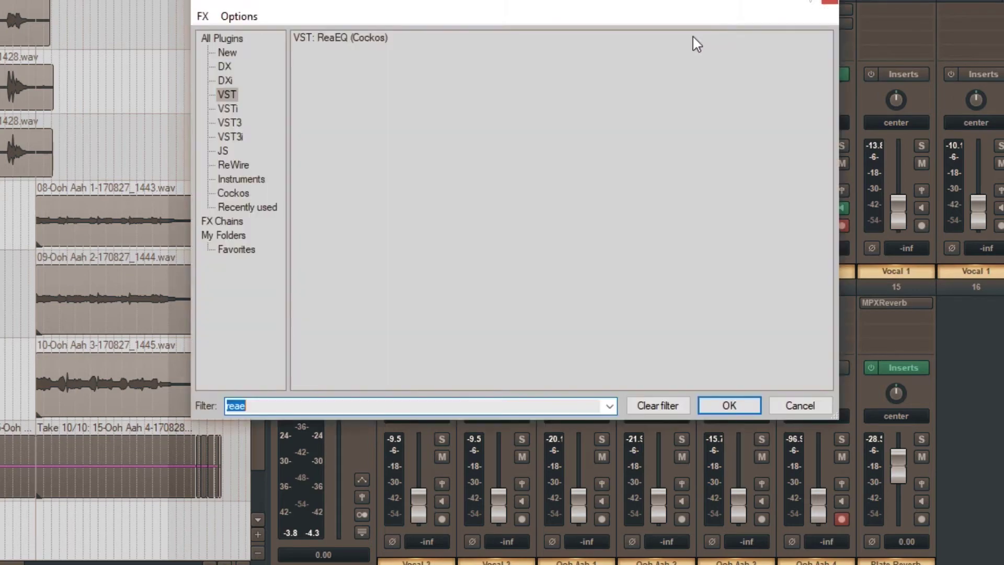
pyautogui.doubleClick(345, 38)
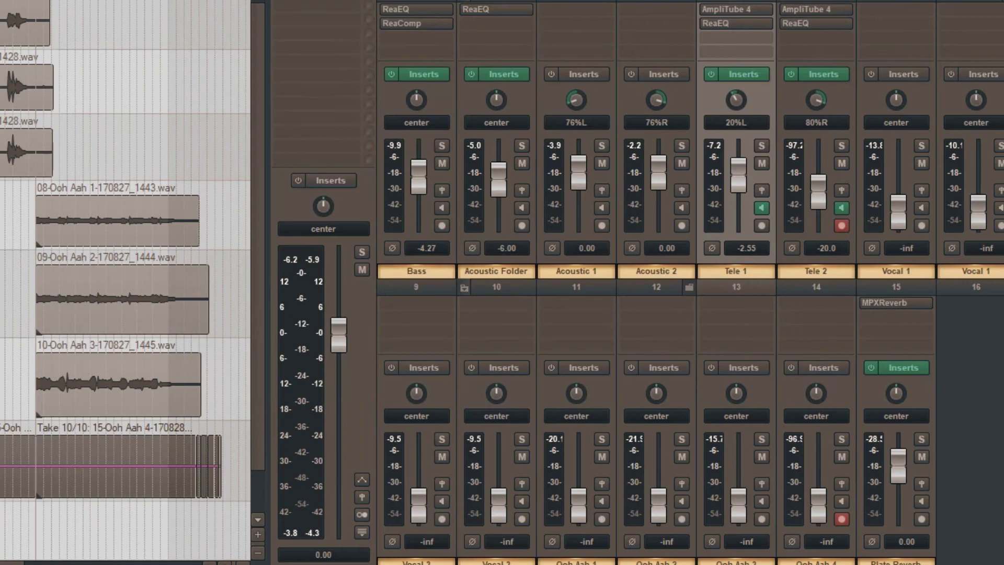
pyautogui.moveTo(317, 168); pyautogui.dragTo(715, 169)
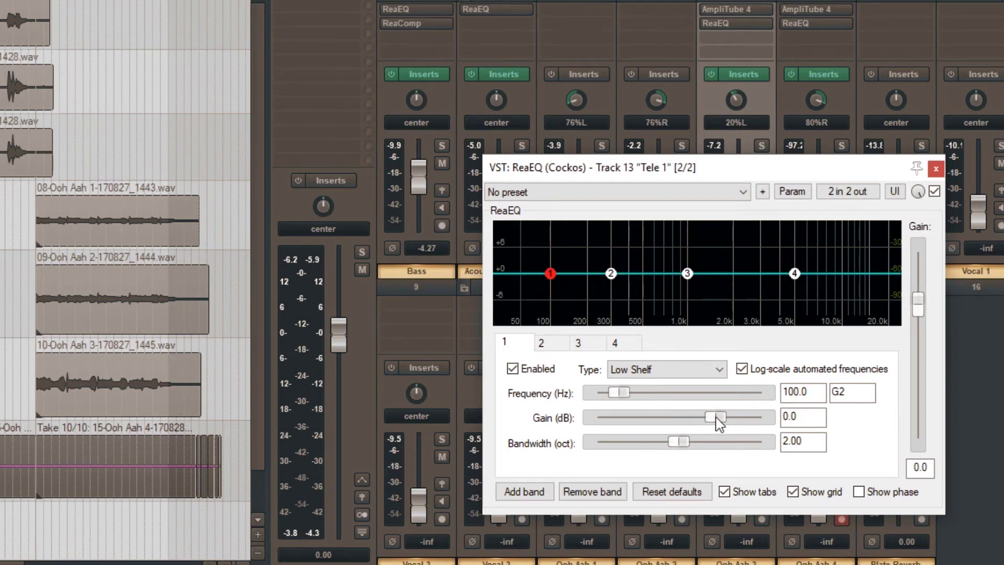
# Cut band 1's 100 Hz low shelf to -11.4 dB while auditioning playback.
pyautogui.moveTo(716, 415)
pyautogui.mouseDown()
pyautogui.moveTo(666, 414)
pyautogui.moveTo(715, 414)
pyautogui.mouseUp()
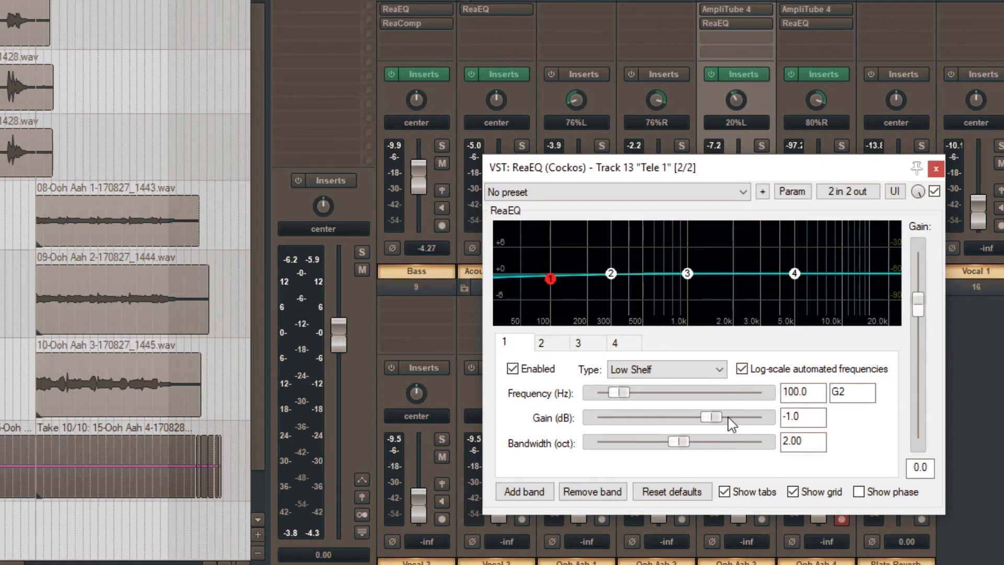
pyautogui.press('space')
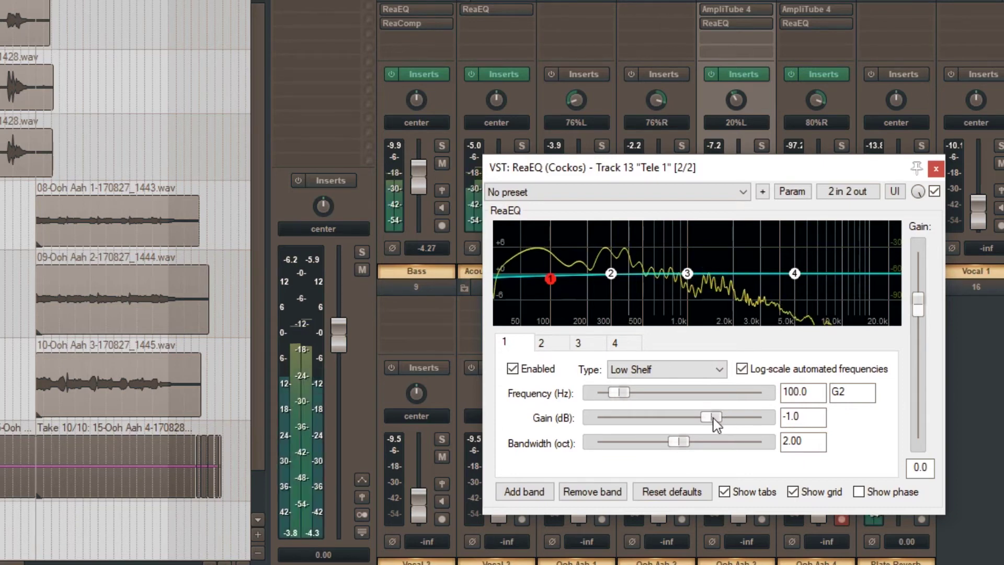
pyautogui.moveTo(713, 417); pyautogui.dragTo(679, 417)
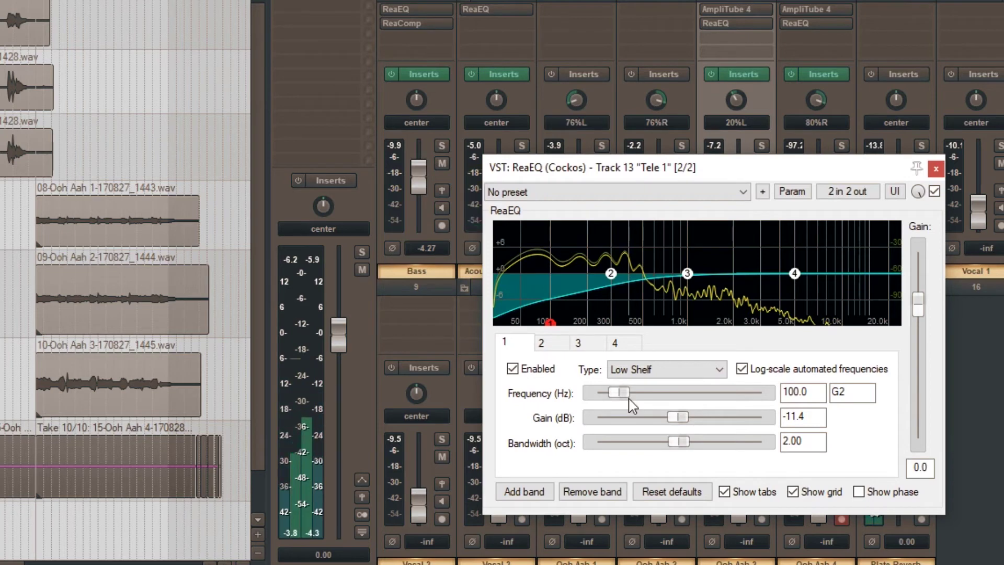
pyautogui.press('space')
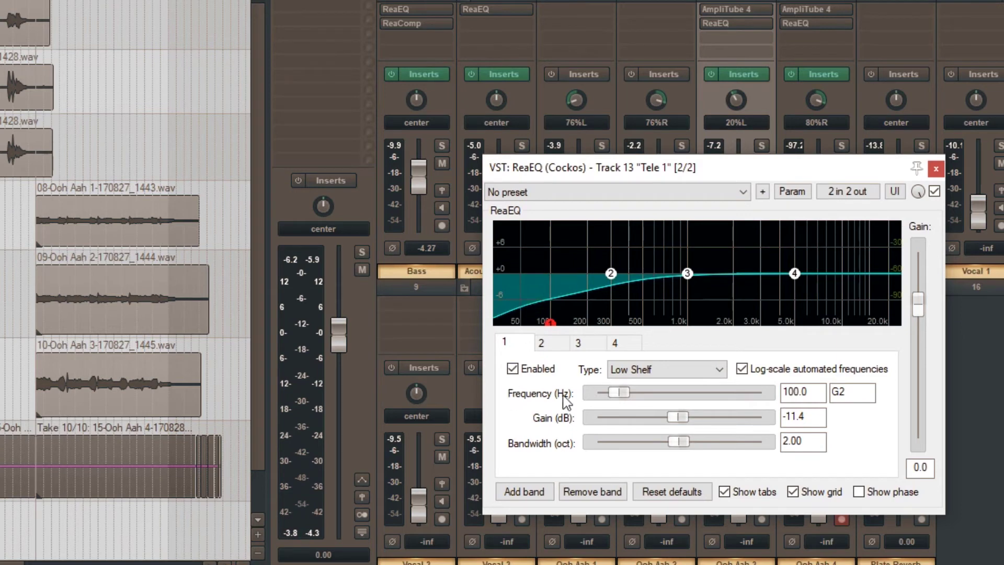
# Switch to EQ band 3 and bring up its filter type choices.
pyautogui.click(543, 344)
pyautogui.click(579, 344)
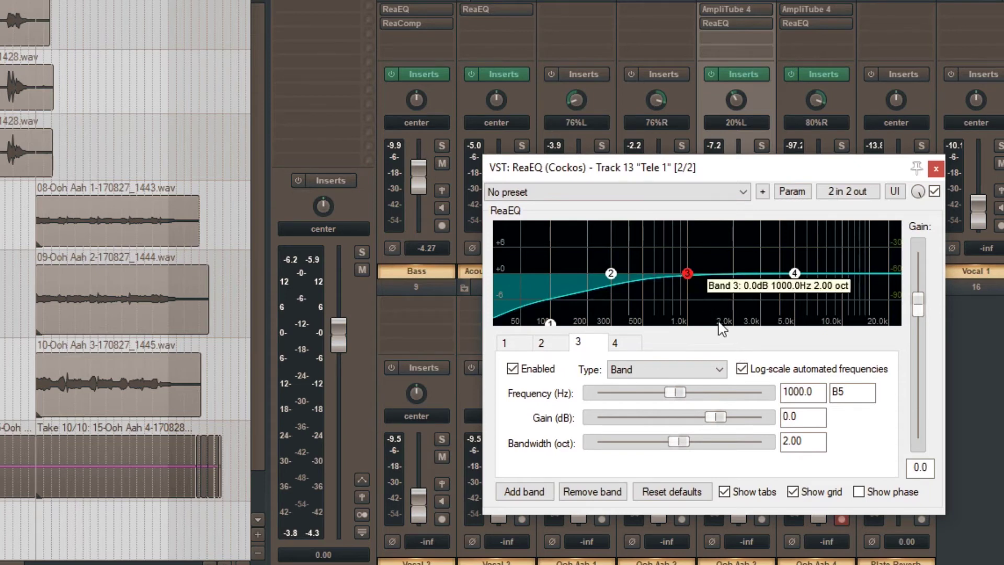
pyautogui.click(650, 370)
# Make ReaEQ band 3 a +7.3 dB band boost at 1250.1 Hz and start playback.
pyautogui.click(644, 374)
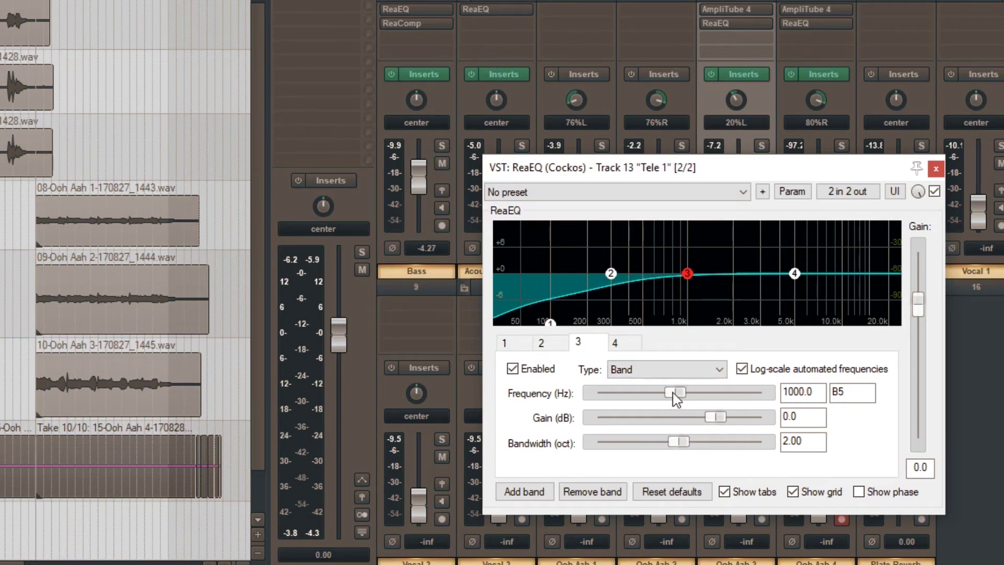
pyautogui.moveTo(675, 396); pyautogui.dragTo(679, 376)
pyautogui.moveTo(718, 416); pyautogui.dragTo(748, 423)
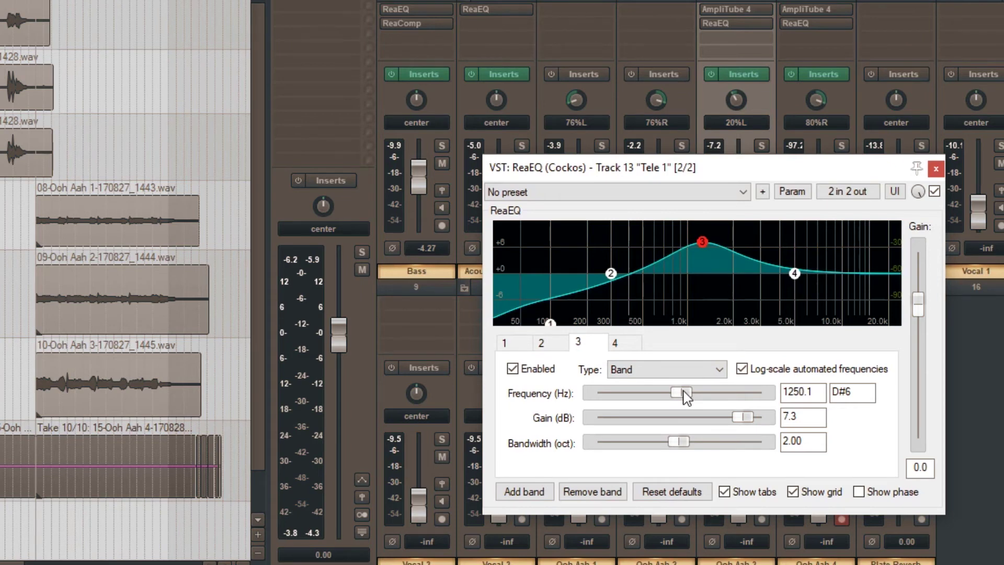
pyautogui.press('space')
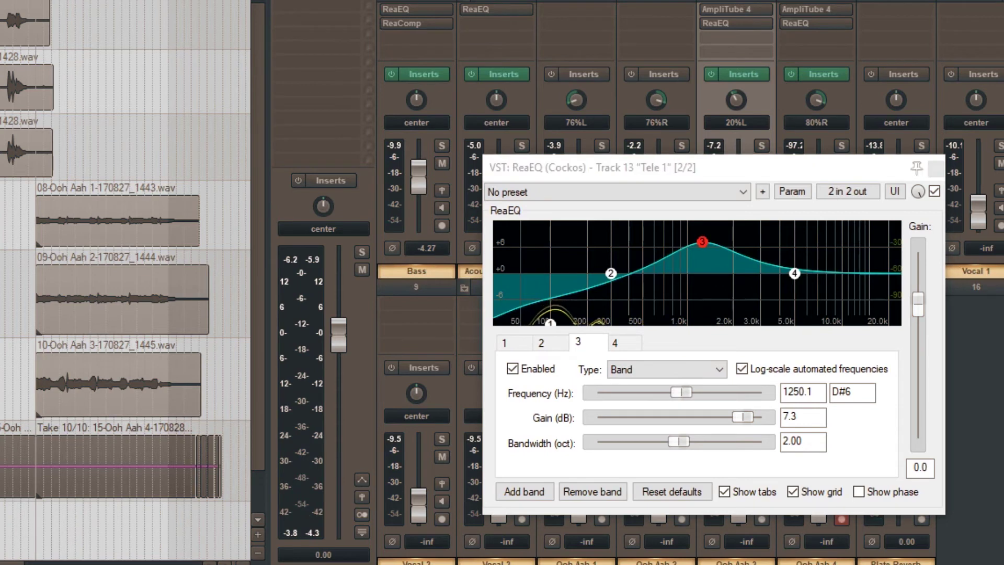
pyautogui.click(551, 157)
# Sweep band 3's boost through the upper mids during playback, settling at 2081.6 Hz.
pyautogui.press('space')
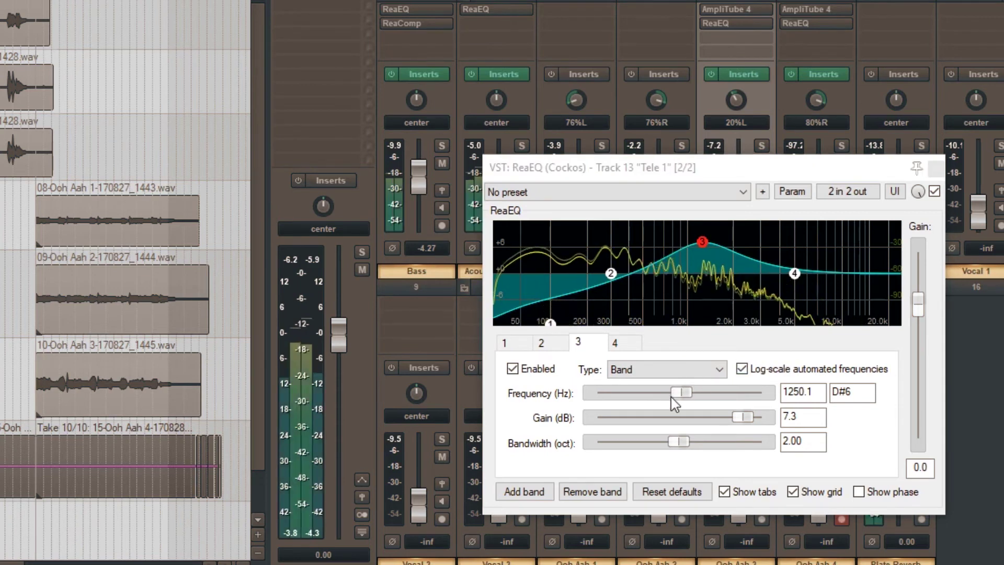
pyautogui.click(682, 393)
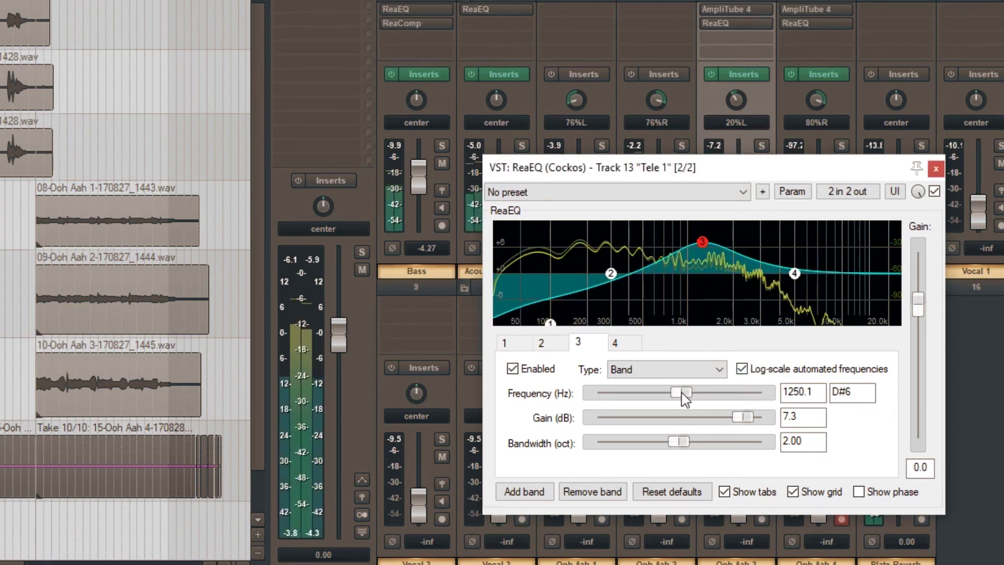
pyautogui.moveTo(682, 393); pyautogui.dragTo(707, 396)
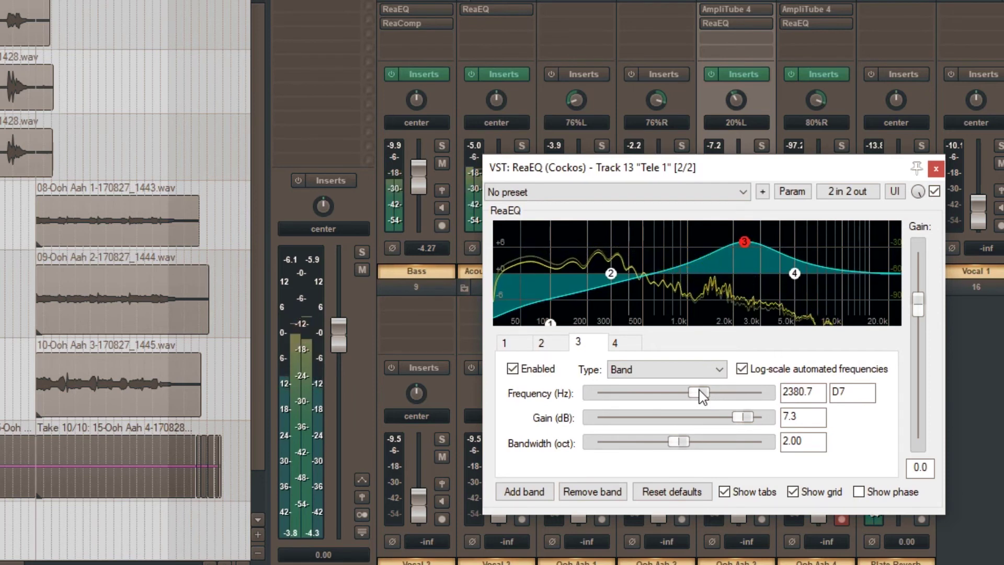
pyautogui.scroll(-5, 702, 396)
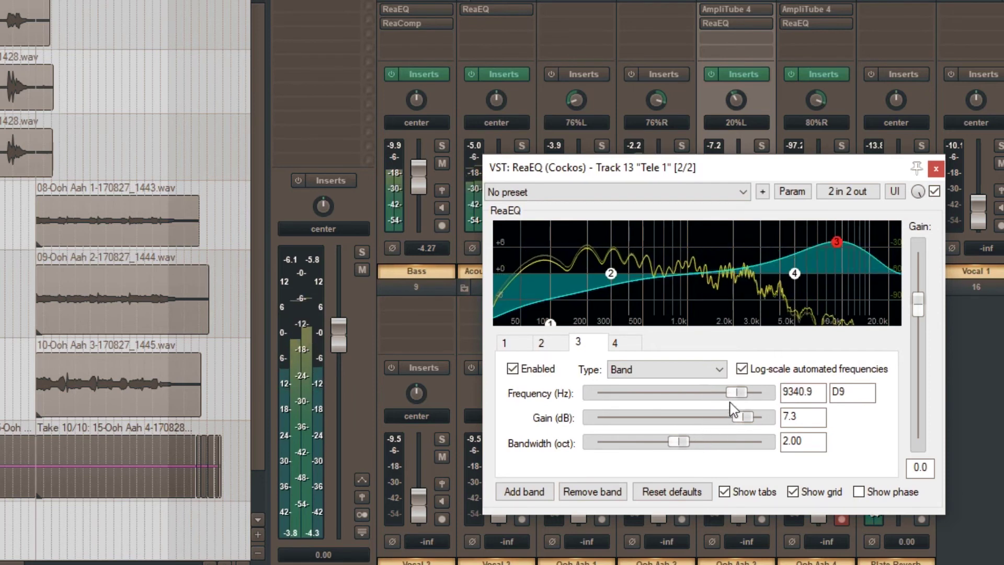
pyautogui.moveTo(738, 396); pyautogui.dragTo(717, 399)
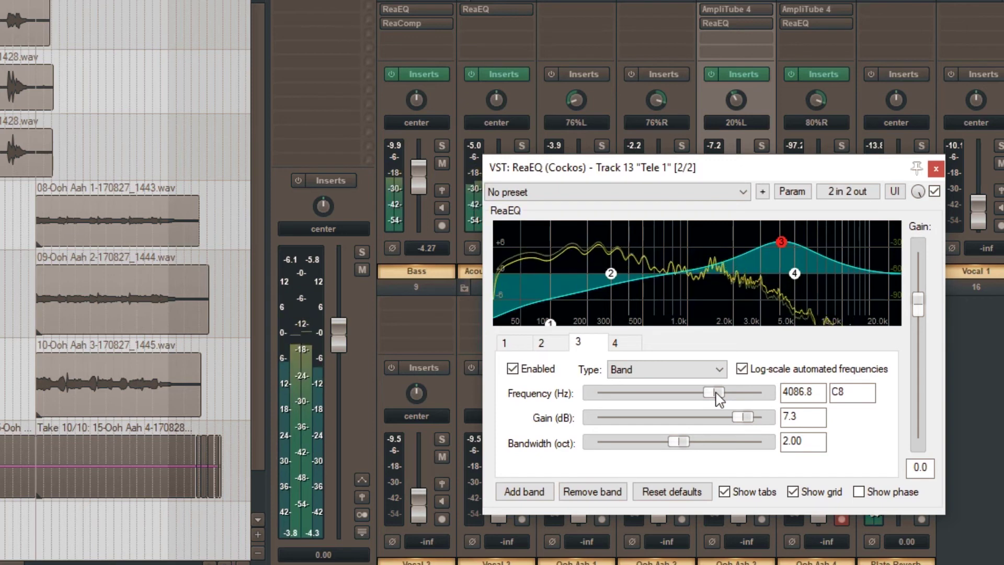
pyautogui.moveTo(713, 392); pyautogui.dragTo(697, 395)
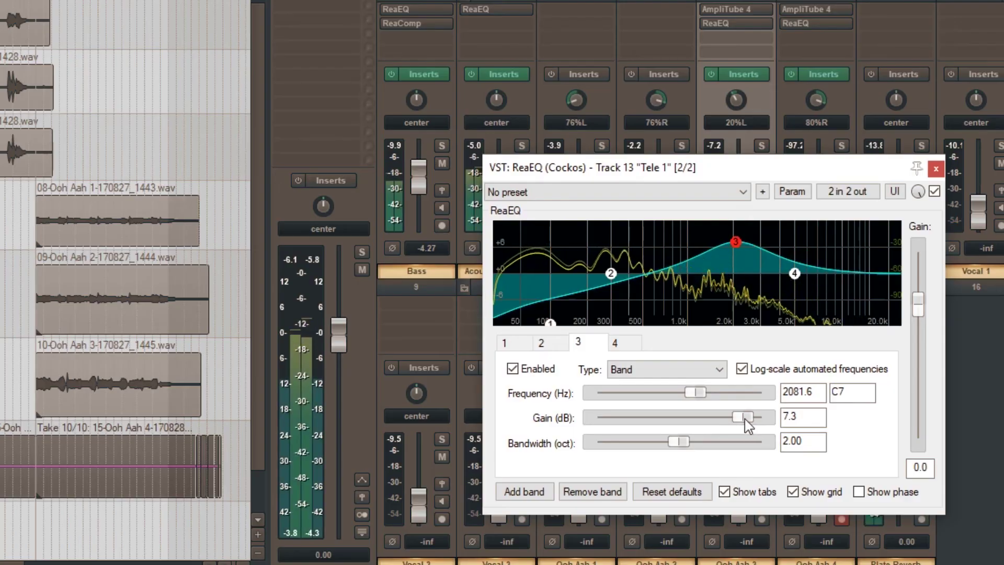
# Raise band 3's gain to +7.5 dB and close the ReaEQ window.
pyautogui.moveTo(745, 419)
pyautogui.mouseDown()
pyautogui.moveTo(764, 428)
pyautogui.moveTo(750, 435)
pyautogui.mouseUp()
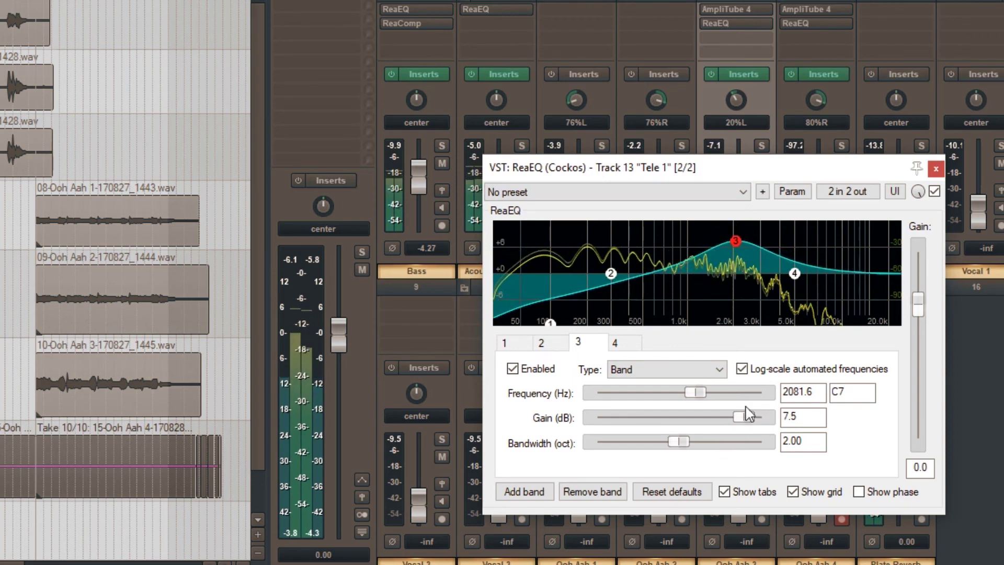
pyautogui.click(936, 168)
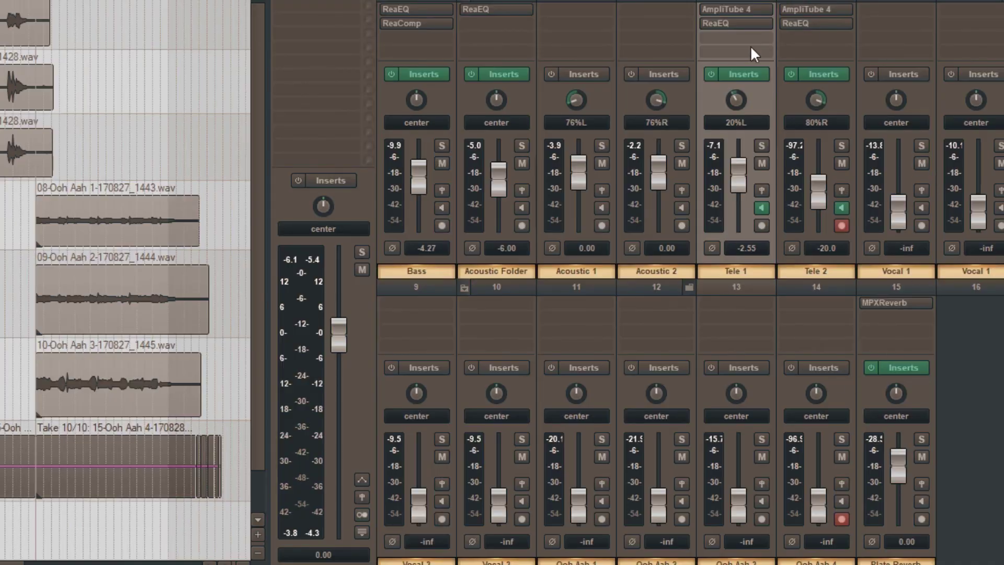
# Open Tele 1's Add FX browser, filter it with 'comp', and add ReaComp.
pyautogui.doubleClick(724, 40)
pyautogui.moveTo(752, 8); pyautogui.dragTo(864, 158)
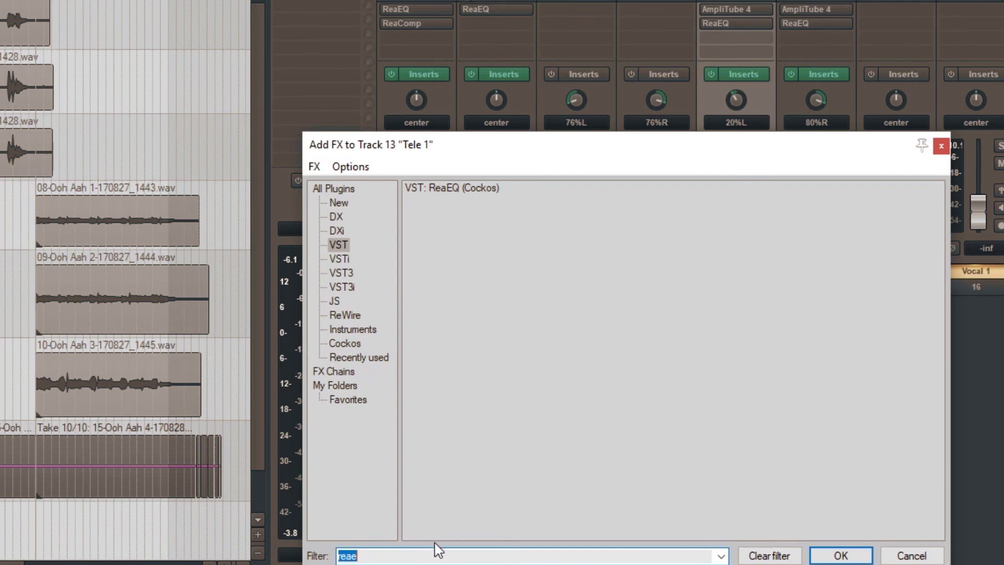
pyautogui.write('comp')
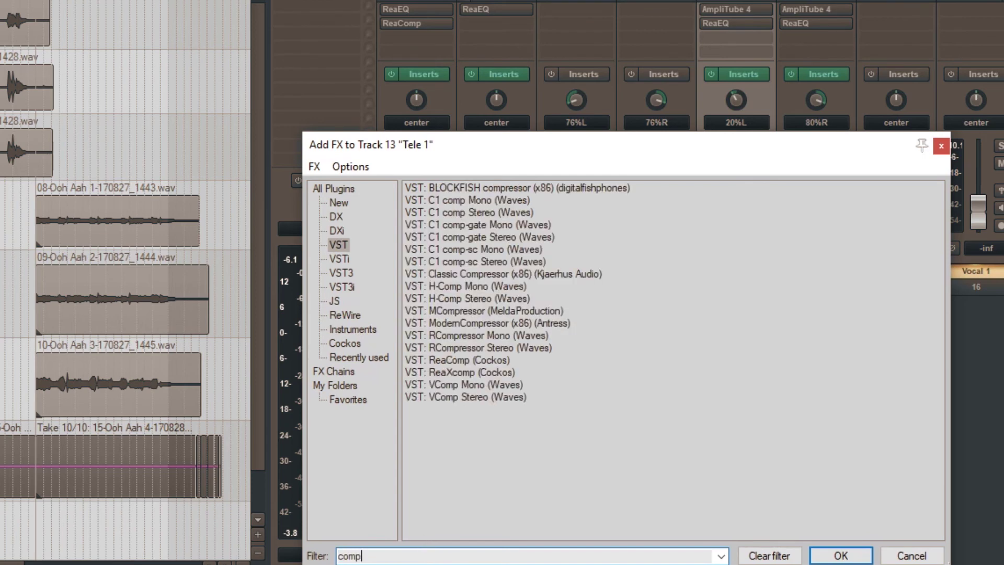
pyautogui.doubleClick(455, 360)
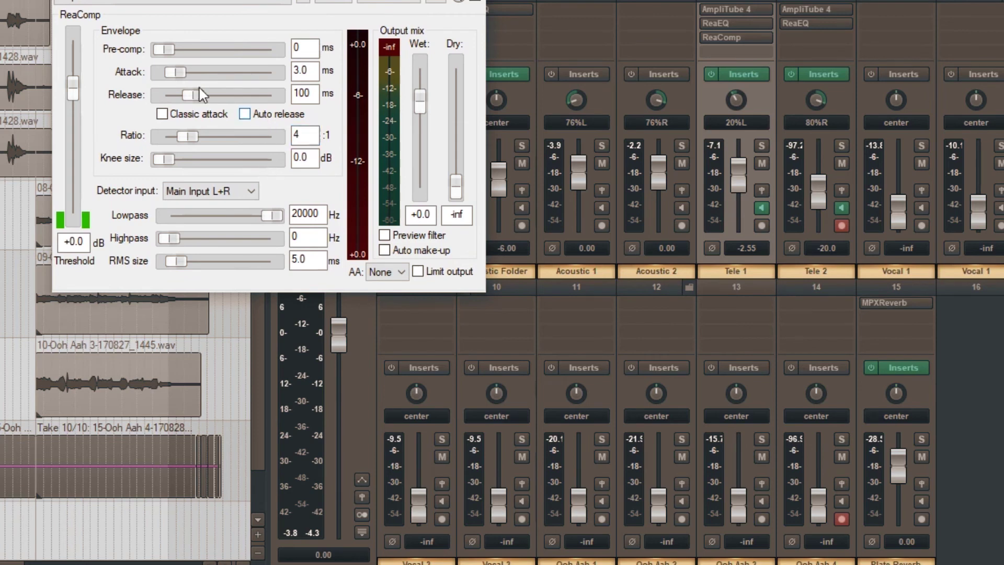
# Set ReaComp's attack to 18.2 ms, release to 39 ms, and threshold to -23.9 dB.
pyautogui.moveTo(179, 76); pyautogui.dragTo(189, 79)
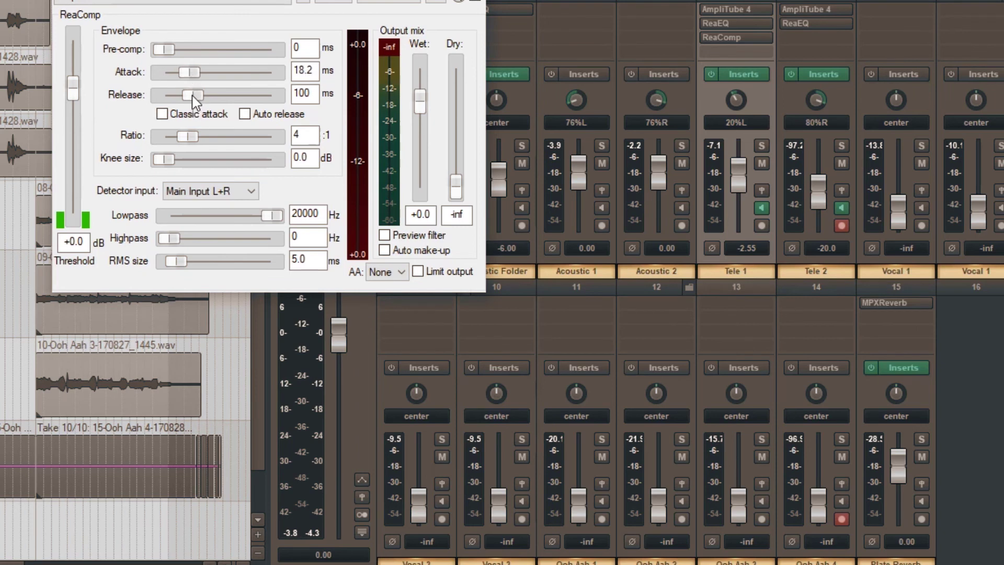
pyautogui.moveTo(194, 101); pyautogui.dragTo(187, 100)
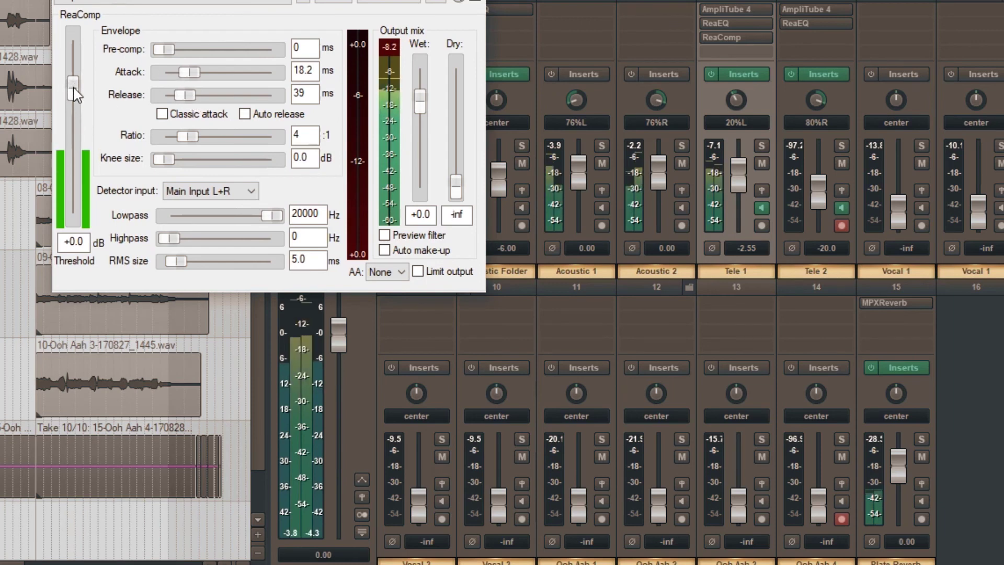
pyautogui.moveTo(73, 89); pyautogui.dragTo(84, 164)
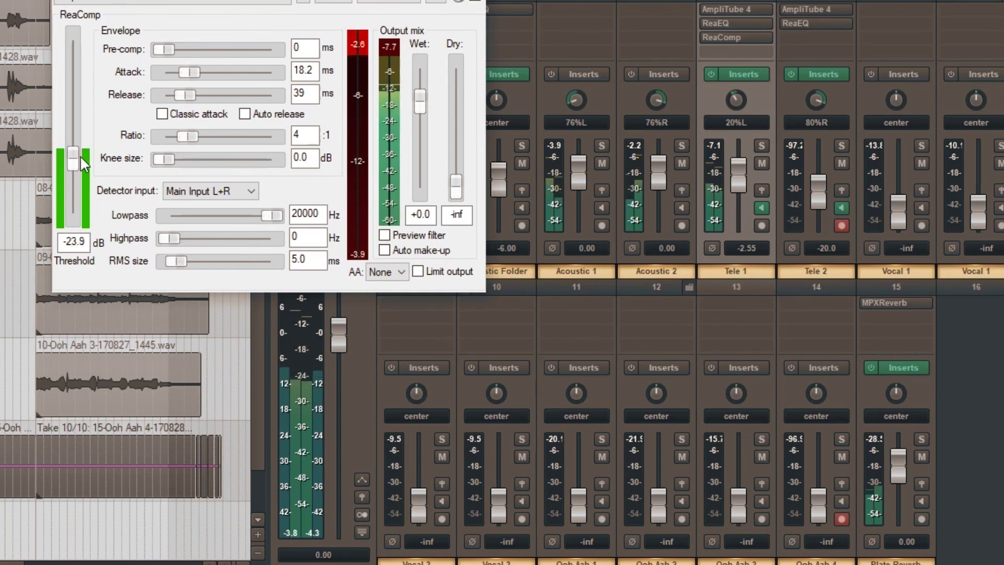